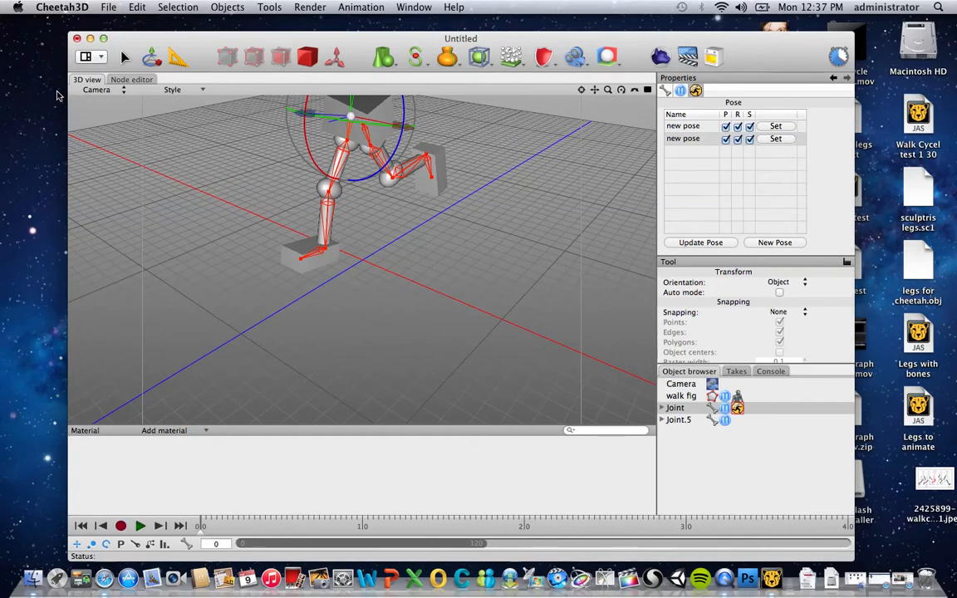
# Minimize the existing walk figure scene's window and create a new empty document
pyautogui.click(90, 39)
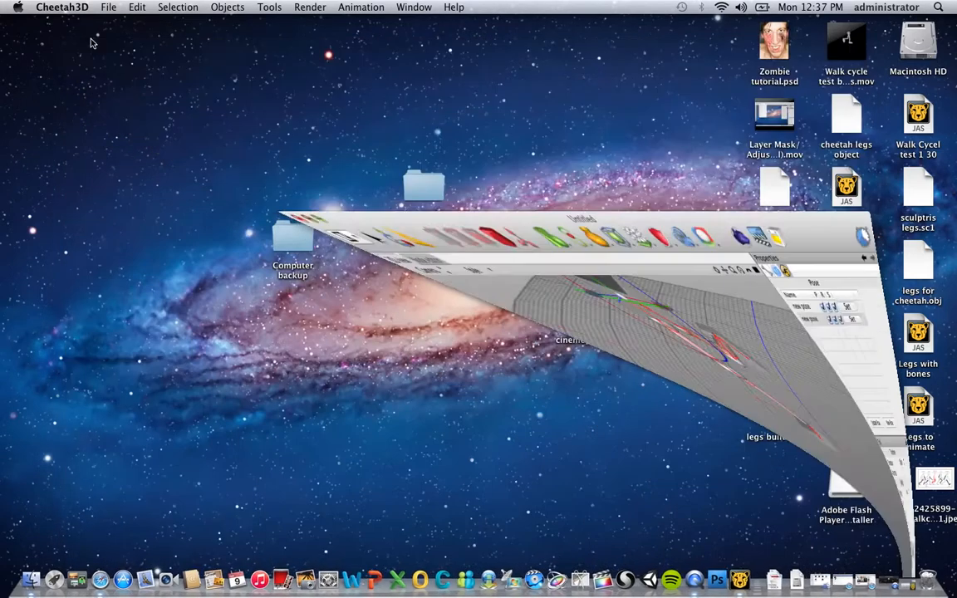
pyautogui.click(108, 7)
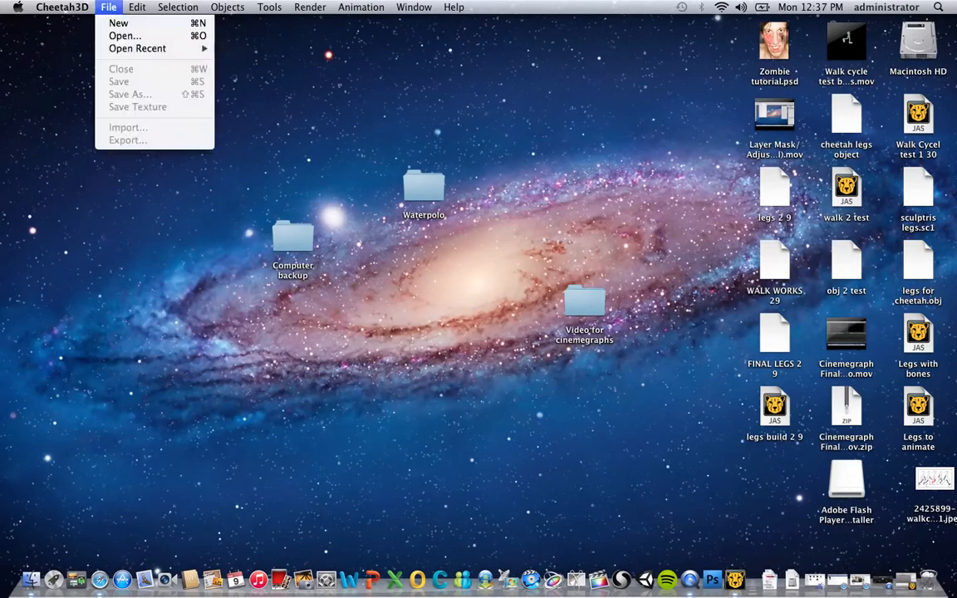
pyautogui.click(119, 23)
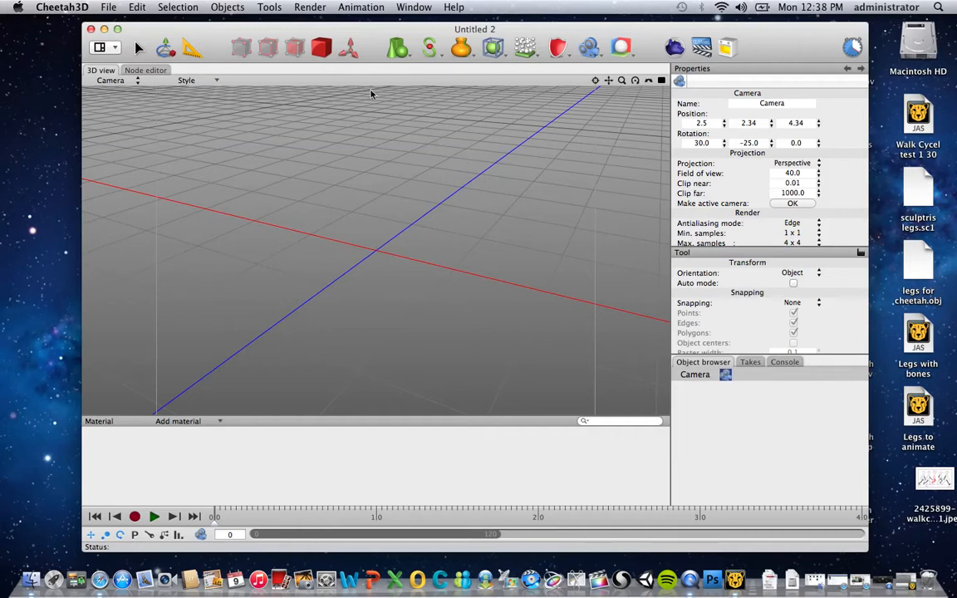
# Add a box and scale it to about 1.24 × 0.68 × 0.74, positioned at about X 0.16, Y 0.54, Z -0.07
pyautogui.click(404, 54)
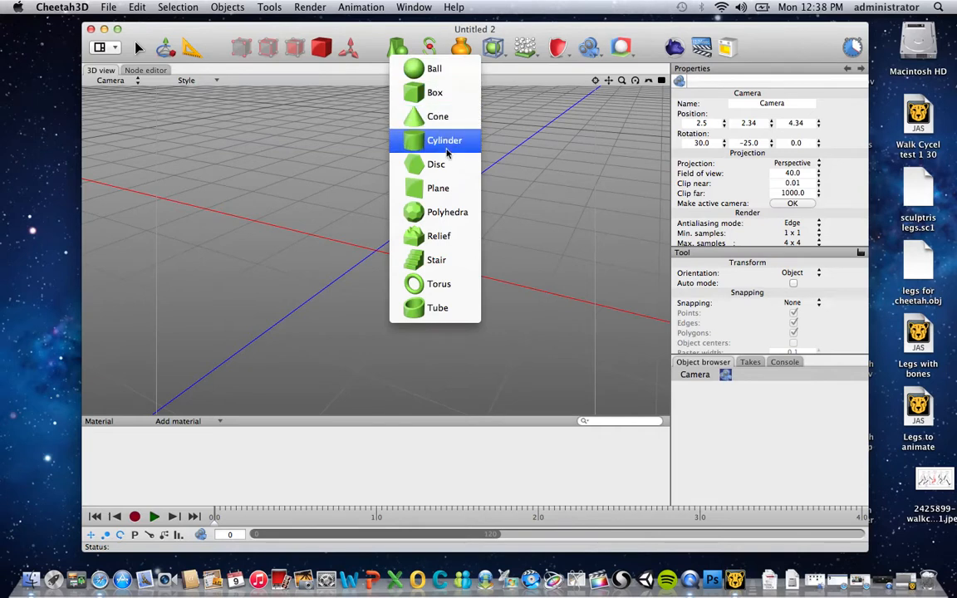
pyautogui.click(423, 91)
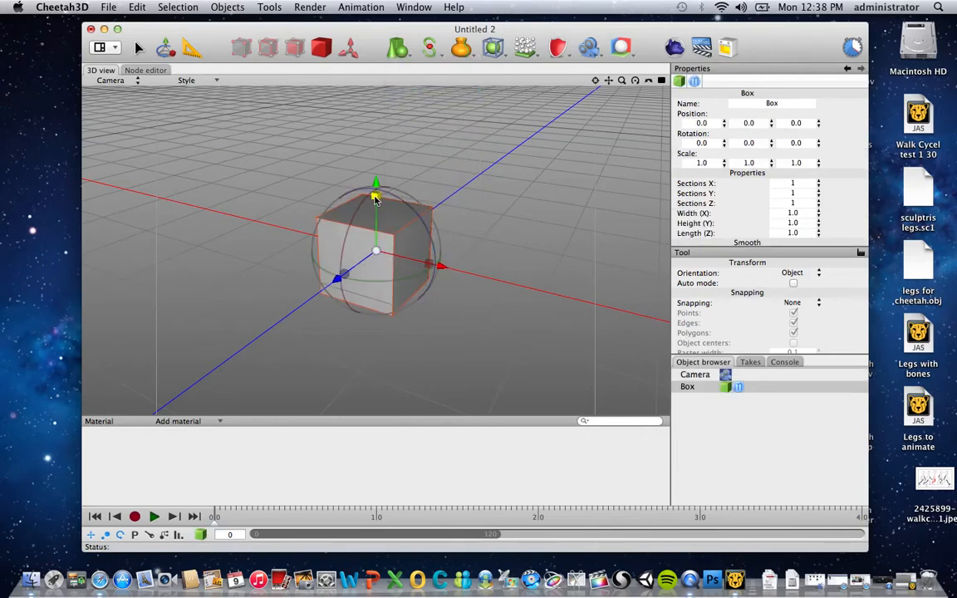
pyautogui.moveTo(374, 198); pyautogui.dragTo(376, 156)
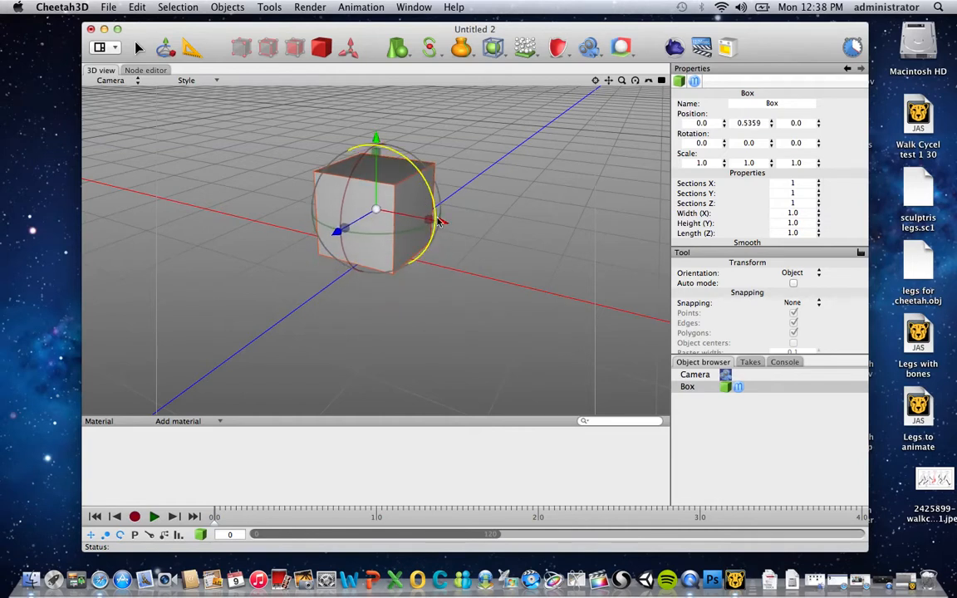
pyautogui.moveTo(438, 221)
pyautogui.mouseDown()
pyautogui.moveTo(472, 221)
pyautogui.moveTo(451, 223)
pyautogui.mouseUp()
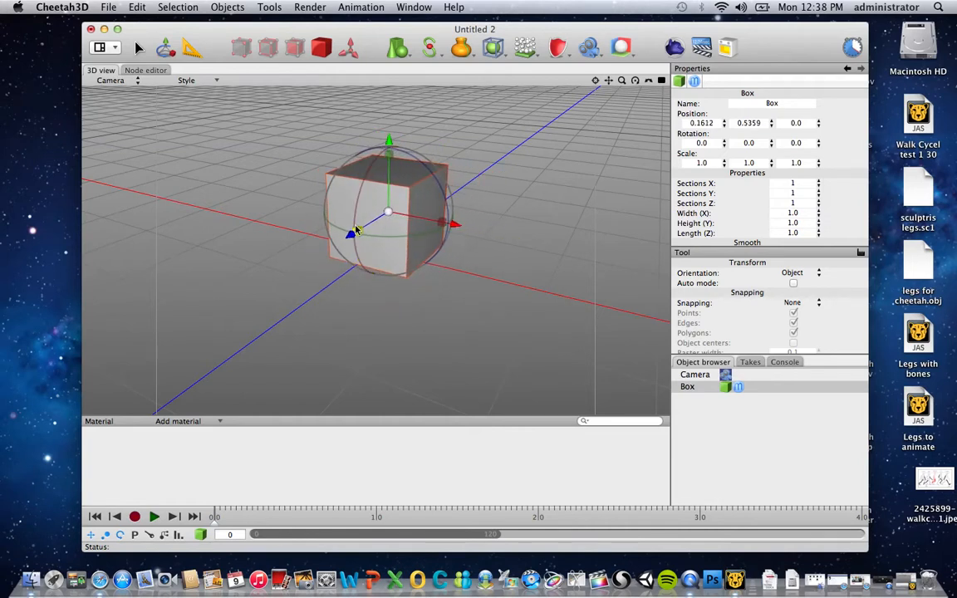
pyautogui.moveTo(356, 229); pyautogui.dragTo(431, 266)
pyautogui.moveTo(445, 221); pyautogui.dragTo(510, 237)
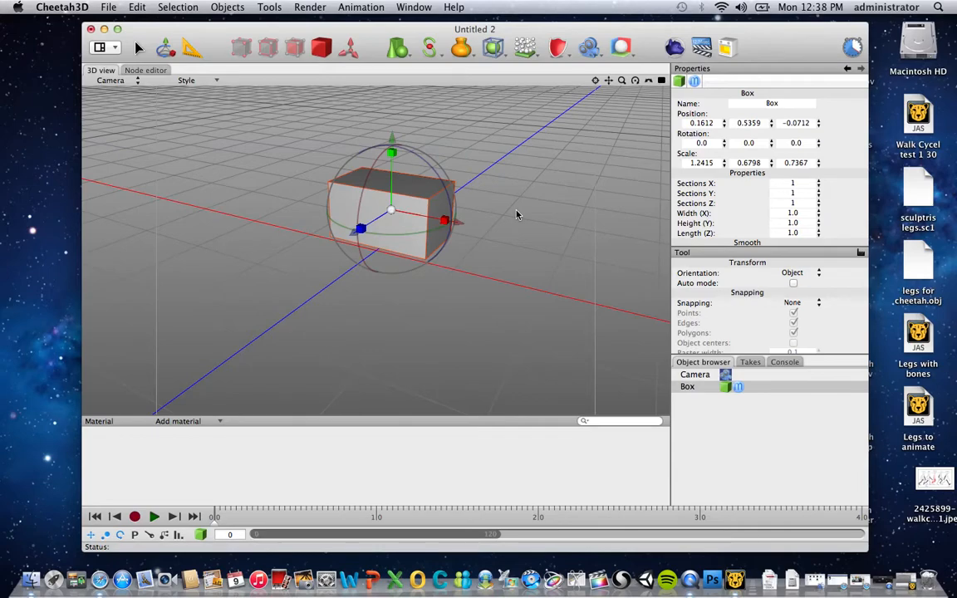
# Raise the box above the grid to a Y position of about 1.55
pyautogui.moveTo(516, 214); pyautogui.dragTo(534, 208, button='right')
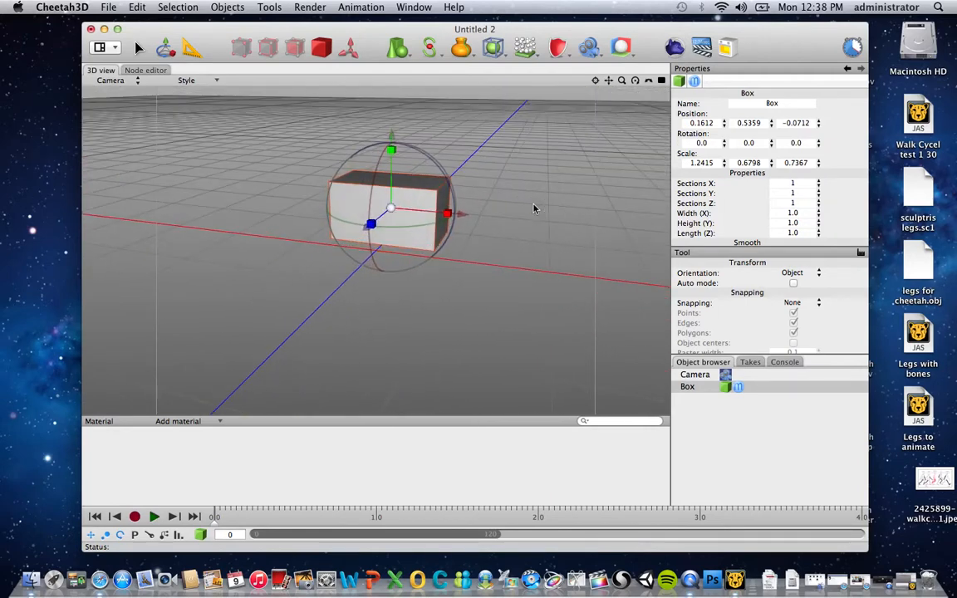
pyautogui.scroll(-2, 534, 208)
pyautogui.scroll(1, 534, 208)
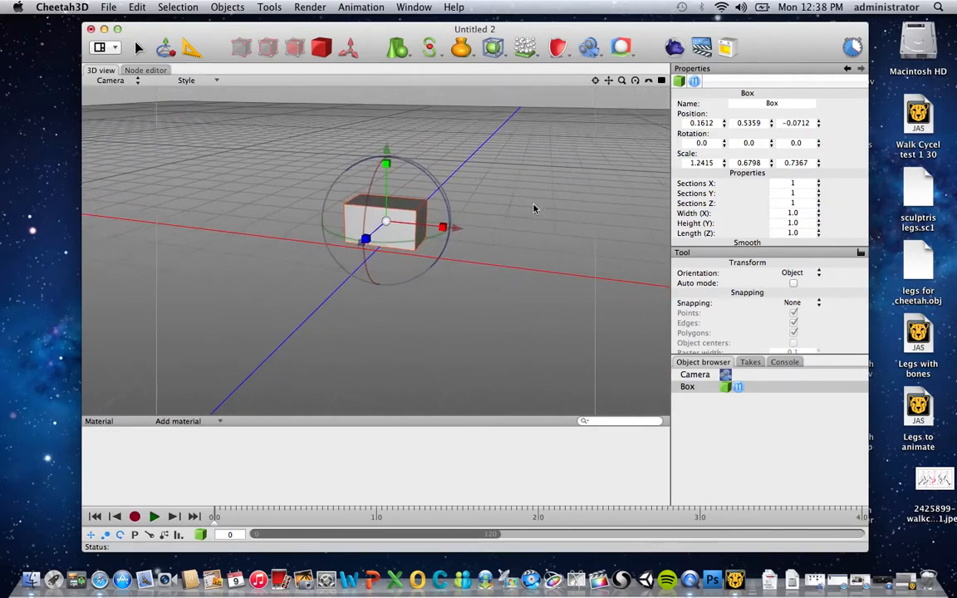
pyautogui.scroll(2, 534, 208)
pyautogui.scroll(-2, 534, 208)
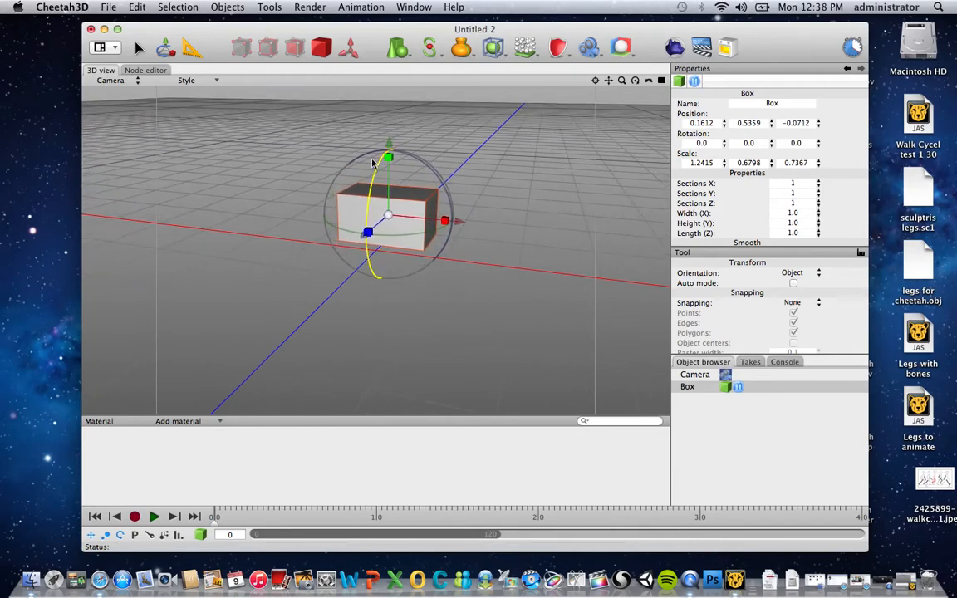
pyautogui.moveTo(388, 156); pyautogui.dragTo(387, 75)
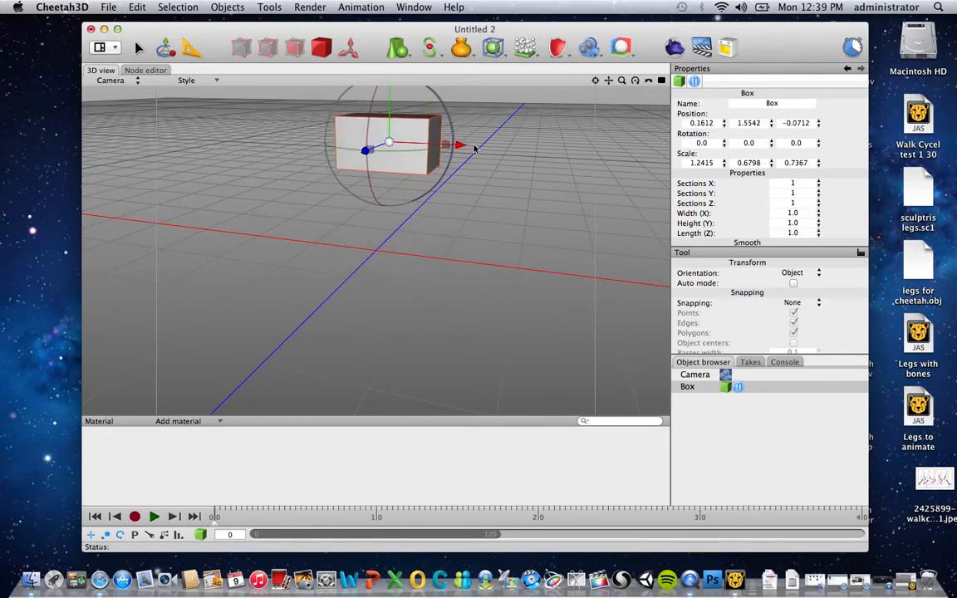
pyautogui.moveTo(478, 200); pyautogui.dragTo(504, 200)
pyautogui.click(396, 47)
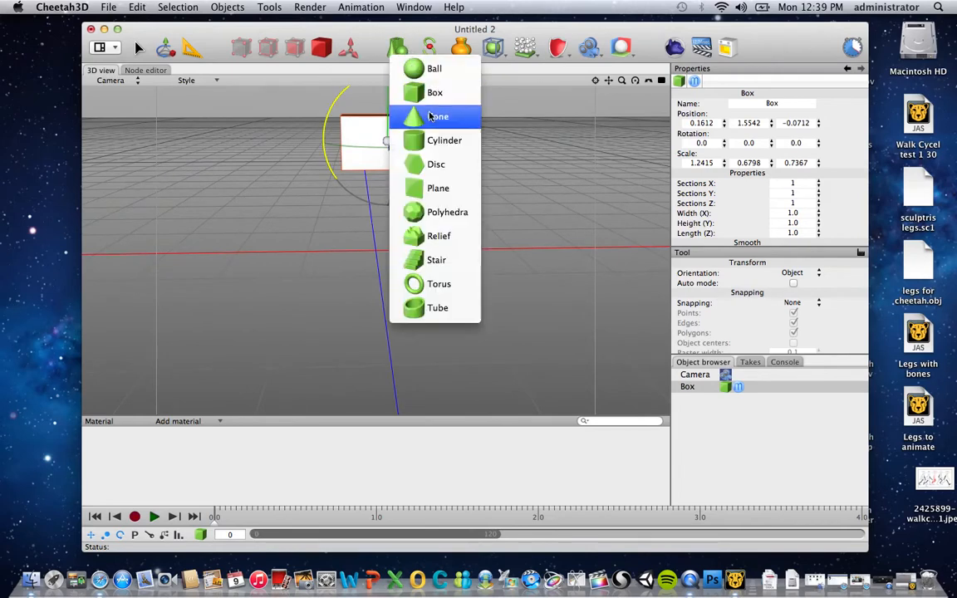
pyautogui.click(439, 141)
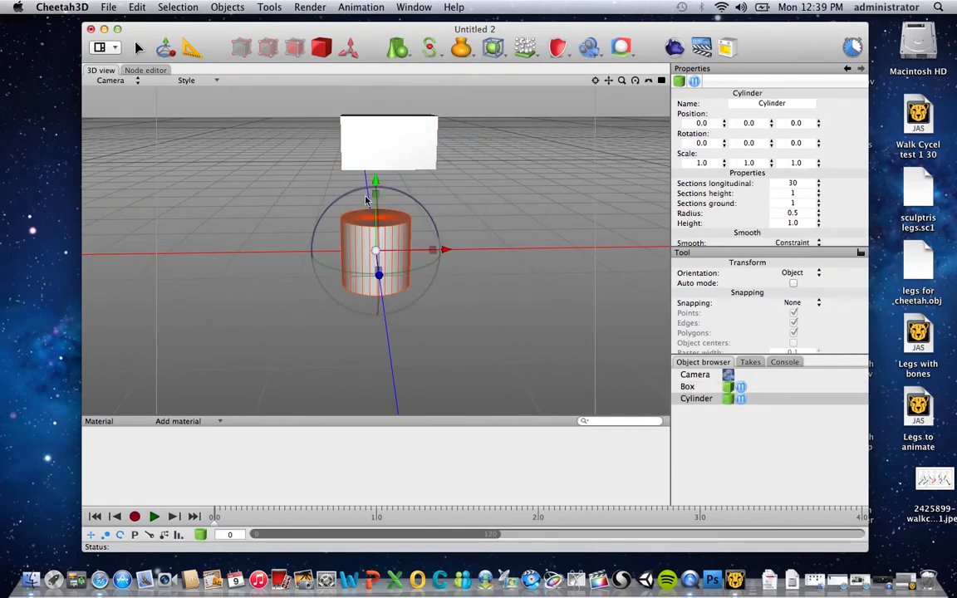
pyautogui.press('BackSpace')
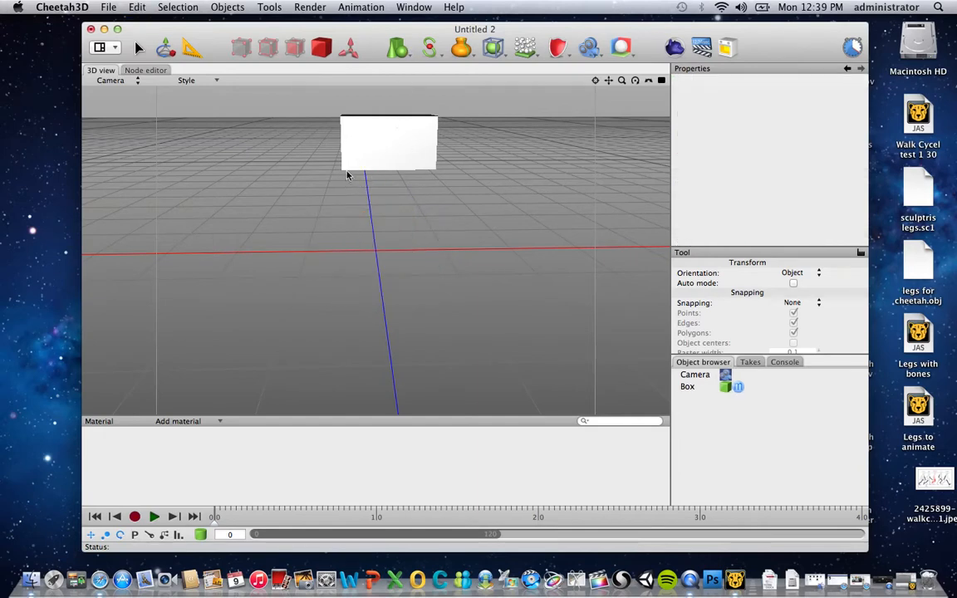
pyautogui.click(410, 151)
pyautogui.click(433, 255)
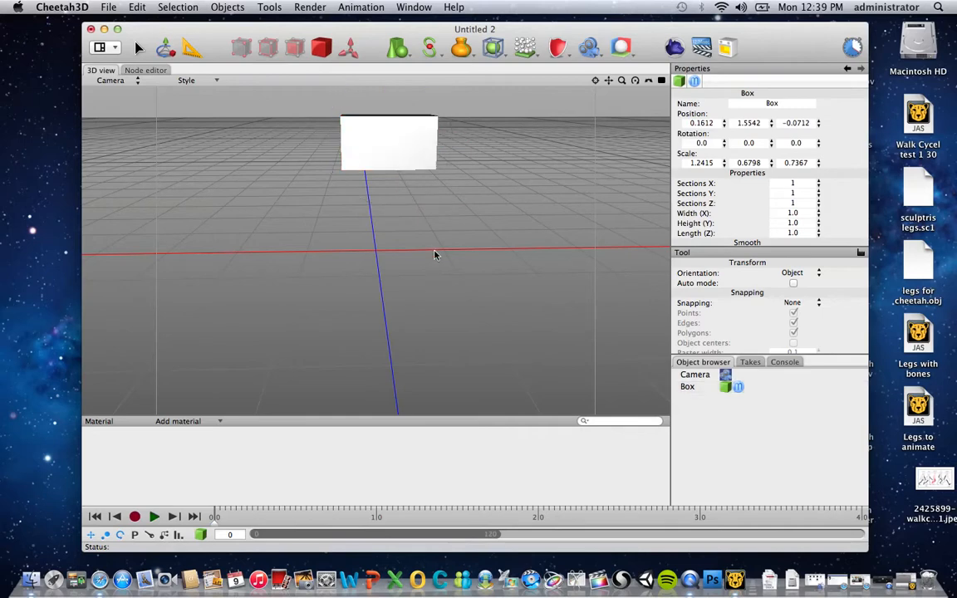
# Add a ball, scale it to about 0.57 × 0.55 × 0.78 and raise it under the box to about Y 1.07
pyautogui.click(399, 48)
pyautogui.click(417, 73)
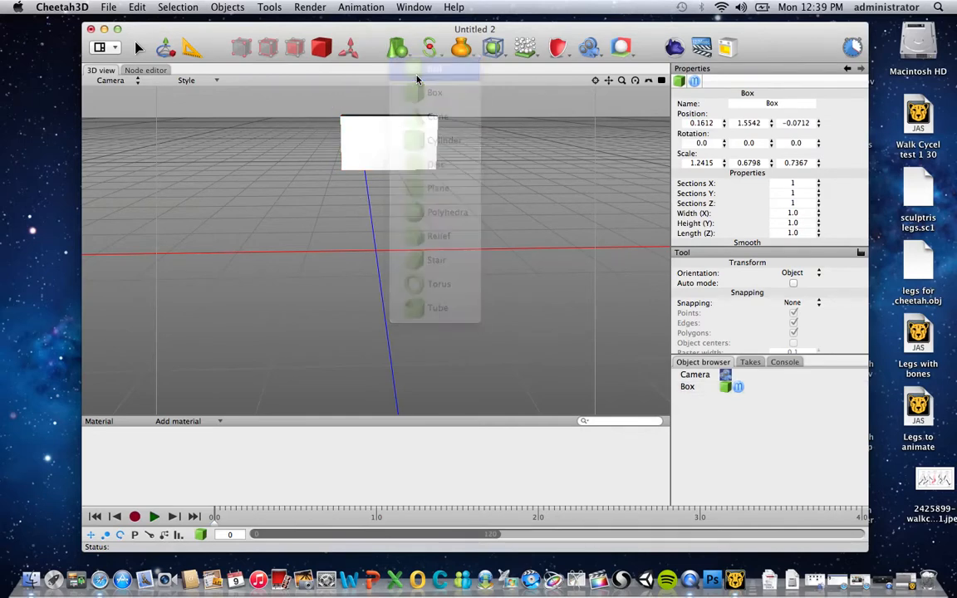
pyautogui.keyDown('alt'); pyautogui.moveTo(474, 251); pyautogui.dragTo(356, 258); pyautogui.keyUp('alt')
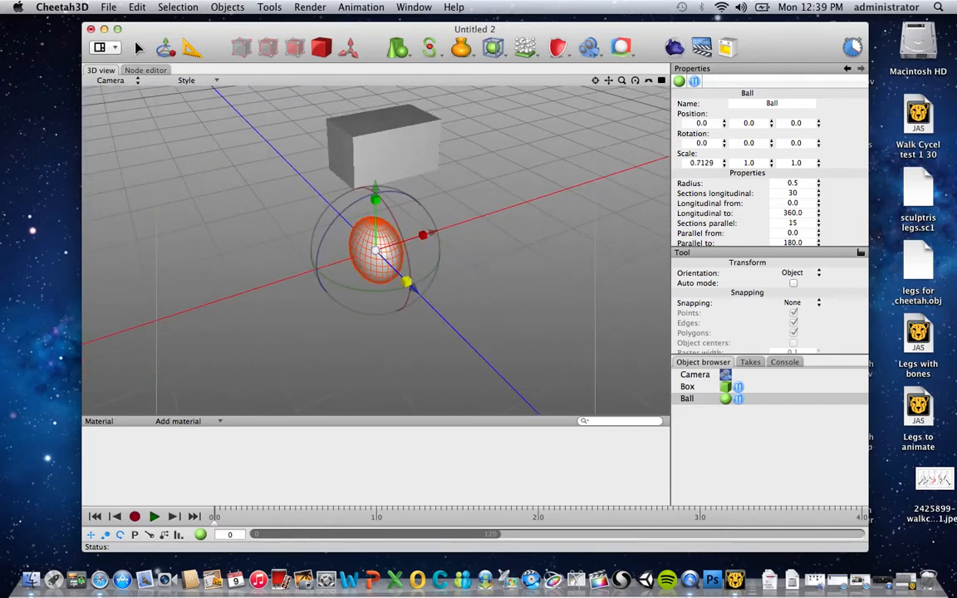
pyautogui.moveTo(406, 282); pyautogui.dragTo(377, 228)
pyautogui.keyDown('alt'); pyautogui.moveTo(500, 295); pyautogui.dragTo(472, 275); pyautogui.keyUp('alt')
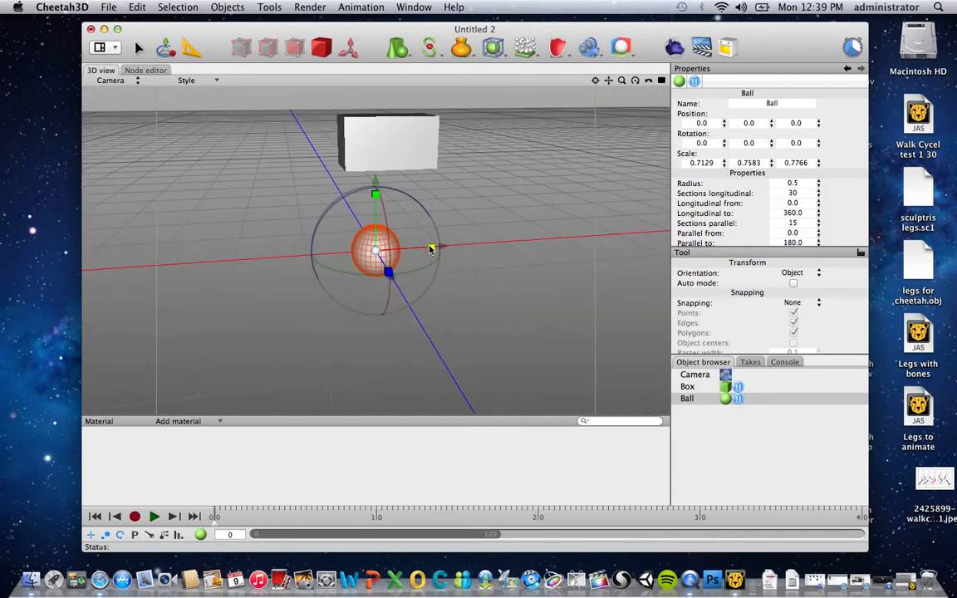
pyautogui.moveTo(430, 249); pyautogui.dragTo(380, 254)
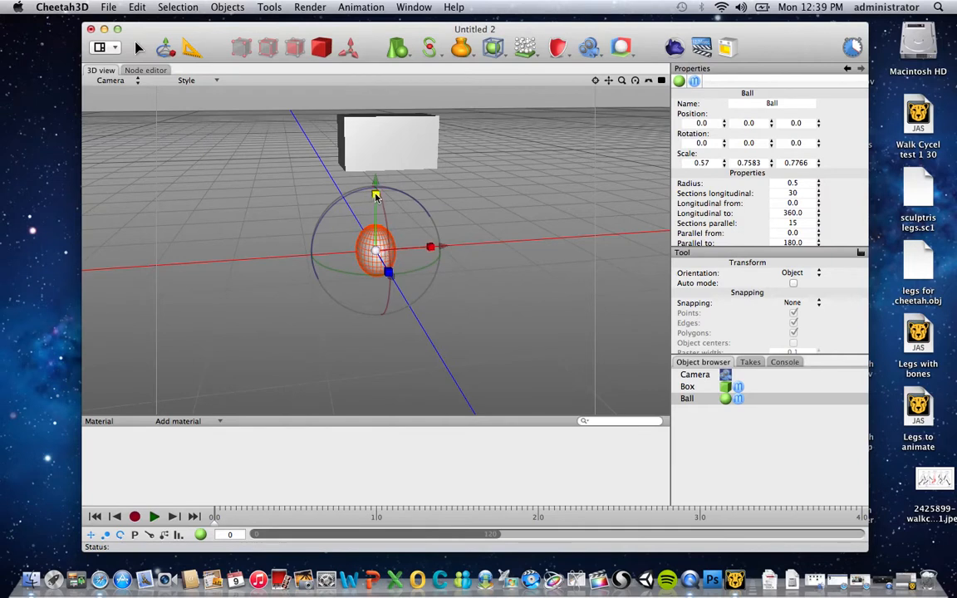
pyautogui.moveTo(375, 197); pyautogui.dragTo(369, 117)
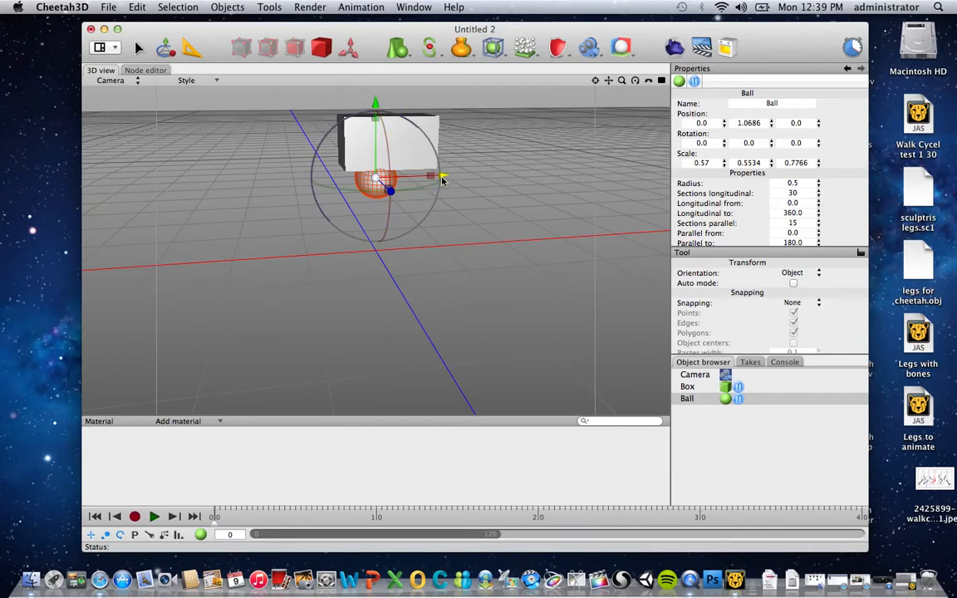
# Shrink the ball to about 0.47 × 0.46 × 0.63 and place it under one side of the box at about X -0.16, Y 1.10
pyautogui.moveTo(443, 180); pyautogui.dragTo(426, 177)
pyautogui.moveTo(444, 216); pyautogui.dragTo(531, 206, button='right')
pyautogui.moveTo(426, 180); pyautogui.dragTo(378, 178)
pyautogui.moveTo(460, 210); pyautogui.dragTo(367, 207, button='right')
pyautogui.moveTo(417, 176); pyautogui.dragTo(419, 177)
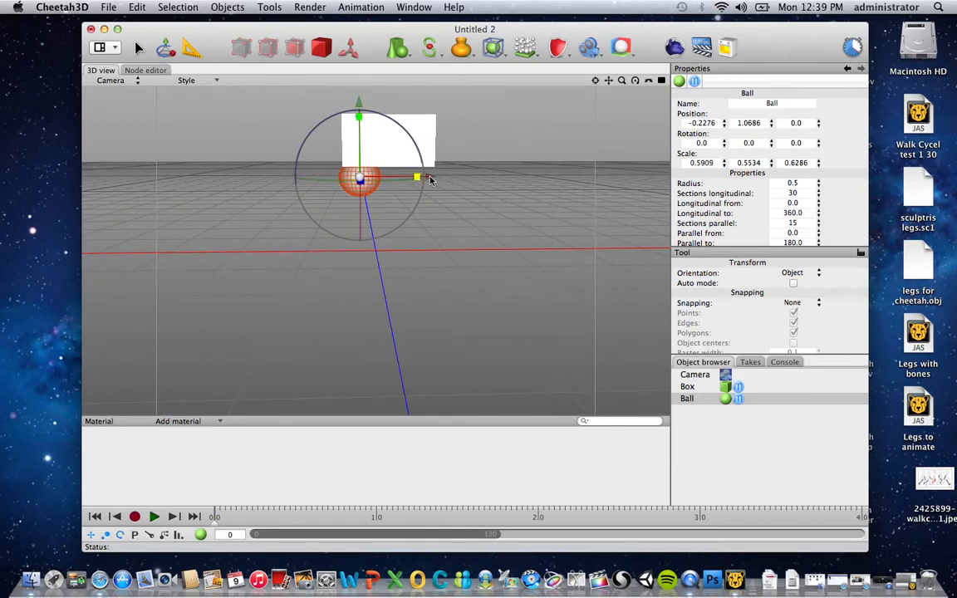
pyautogui.moveTo(419, 177)
pyautogui.mouseDown()
pyautogui.moveTo(435, 176)
pyautogui.moveTo(421, 176)
pyautogui.mouseUp()
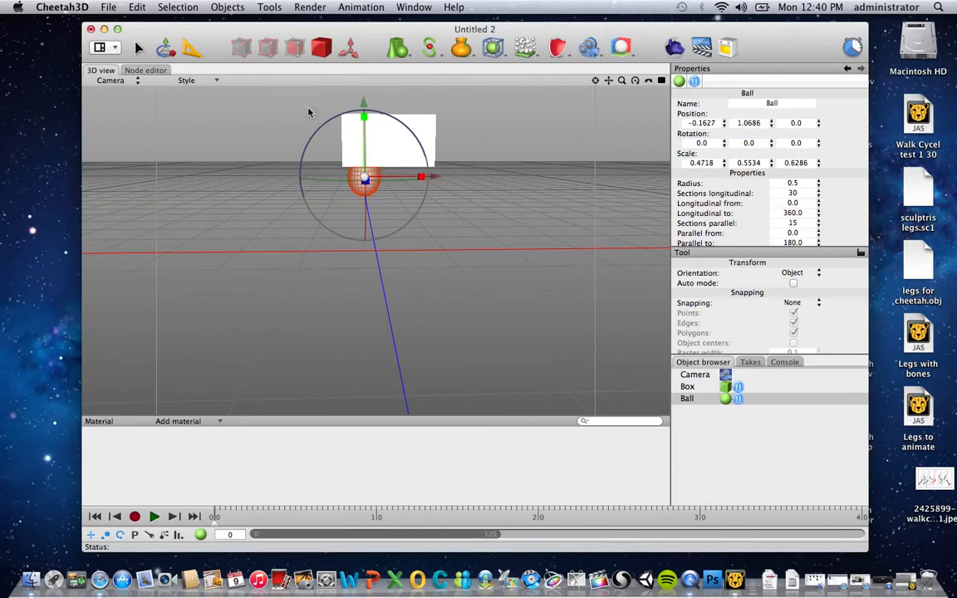
pyautogui.moveTo(364, 117)
pyautogui.mouseDown()
pyautogui.moveTo(364, 153)
pyautogui.moveTo(364, 101)
pyautogui.mouseUp()
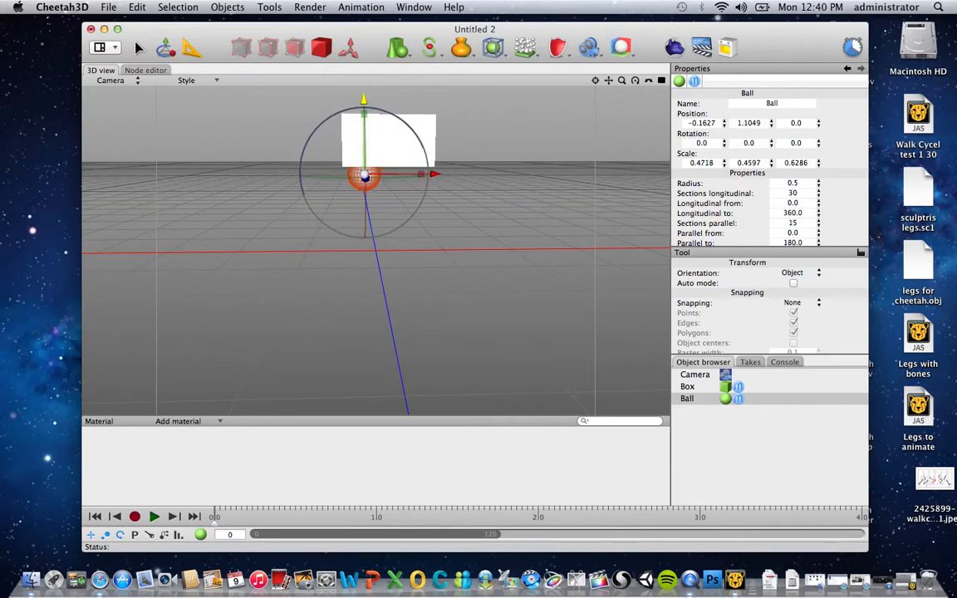
# Duplicate the ball and move the copy along X to about 0.53, under the other side of the box
pyautogui.moveTo(490, 334); pyautogui.dragTo(419, 266, button='middle')
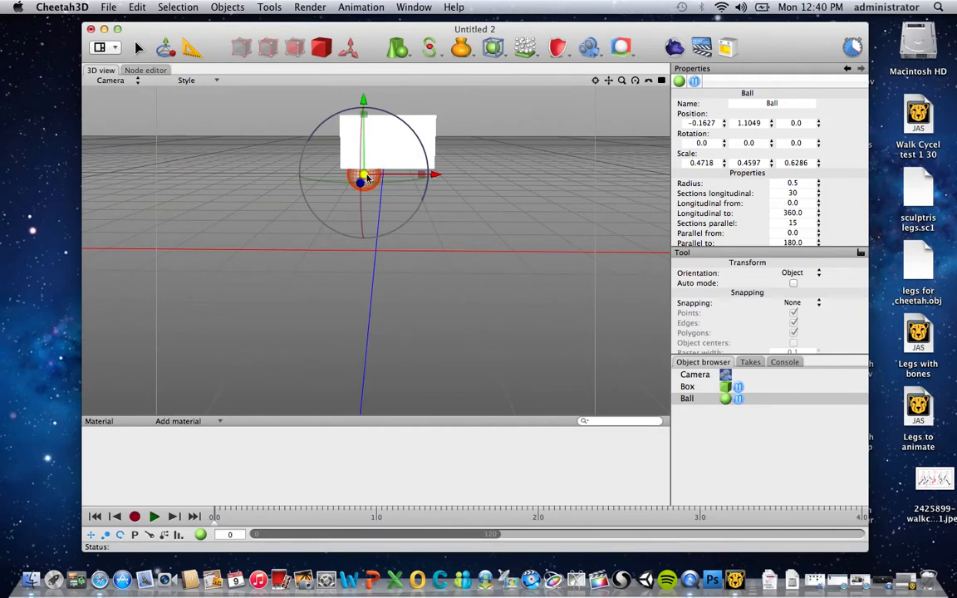
pyautogui.click(176, 7)
pyautogui.moveTo(137, 7)
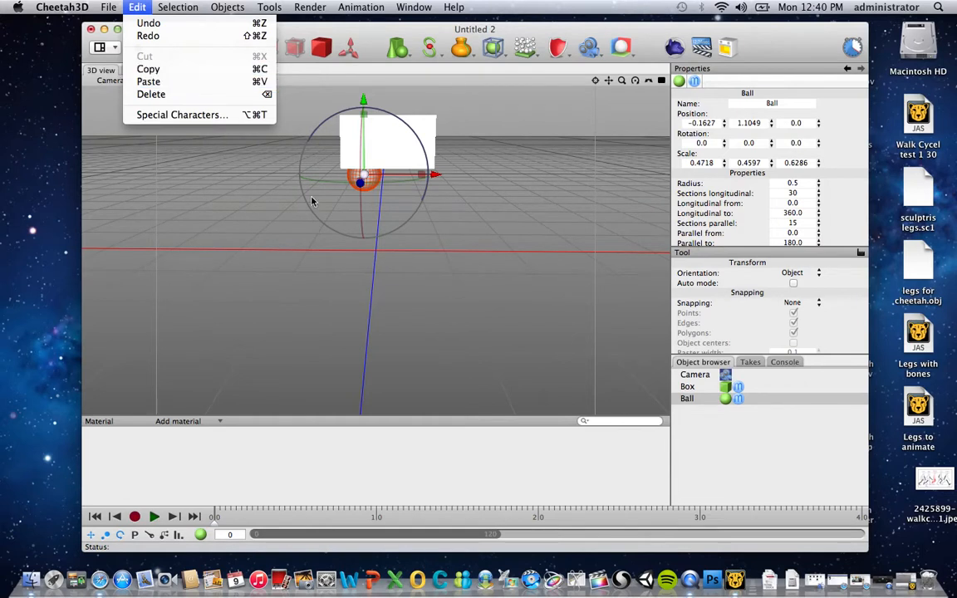
pyautogui.click(386, 218)
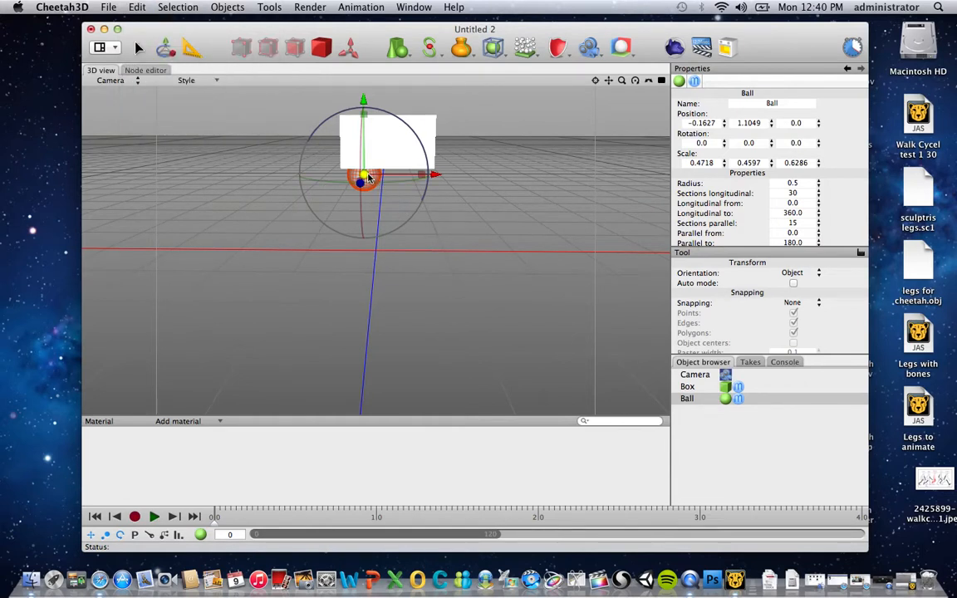
pyautogui.press('super+v')
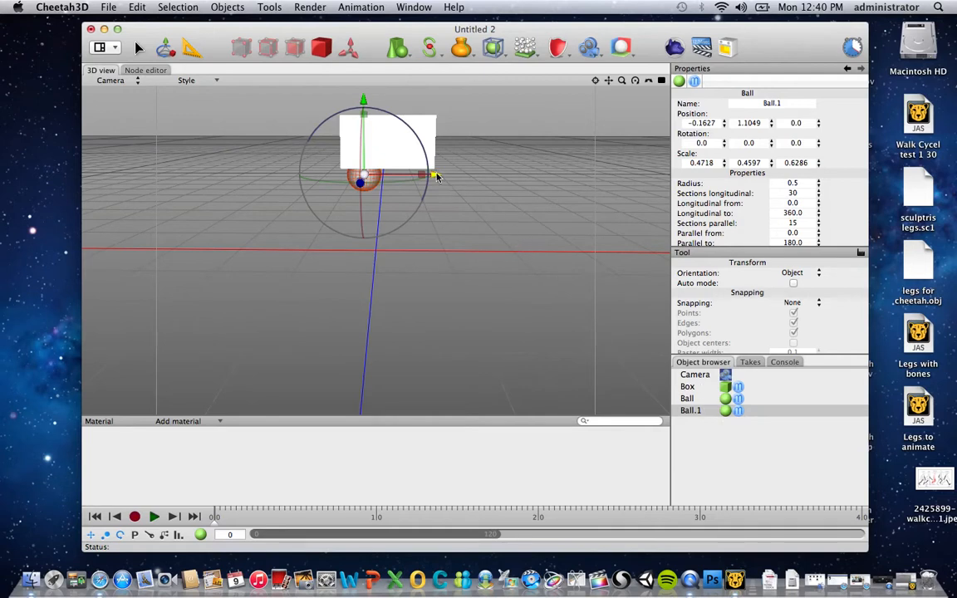
pyautogui.moveTo(432, 174); pyautogui.dragTo(489, 174)
pyautogui.moveTo(536, 226); pyautogui.dragTo(521, 150, button='right')
pyautogui.moveTo(486, 190); pyautogui.dragTo(483, 190)
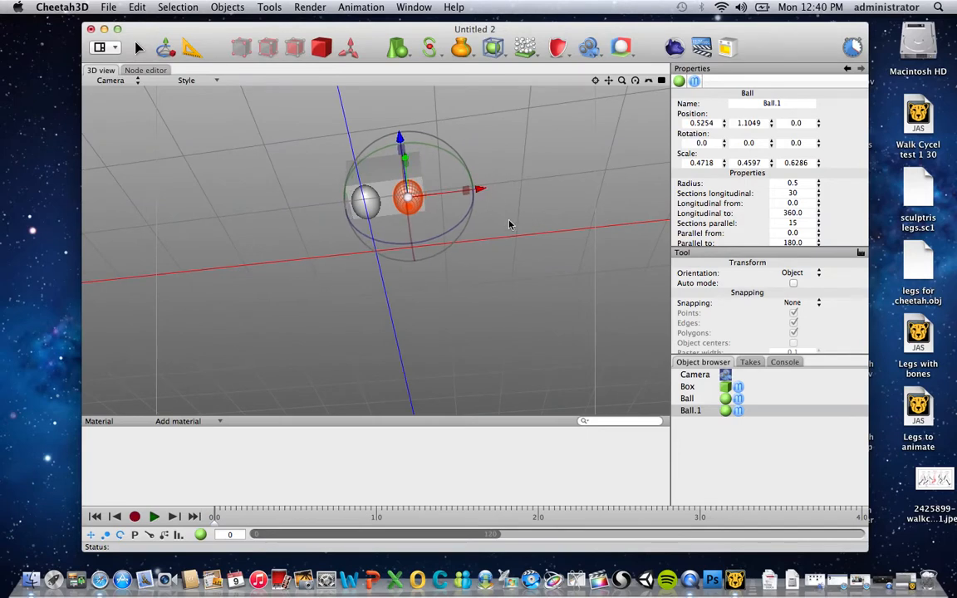
pyautogui.moveTo(509, 224); pyautogui.dragTo(526, 300, button='right')
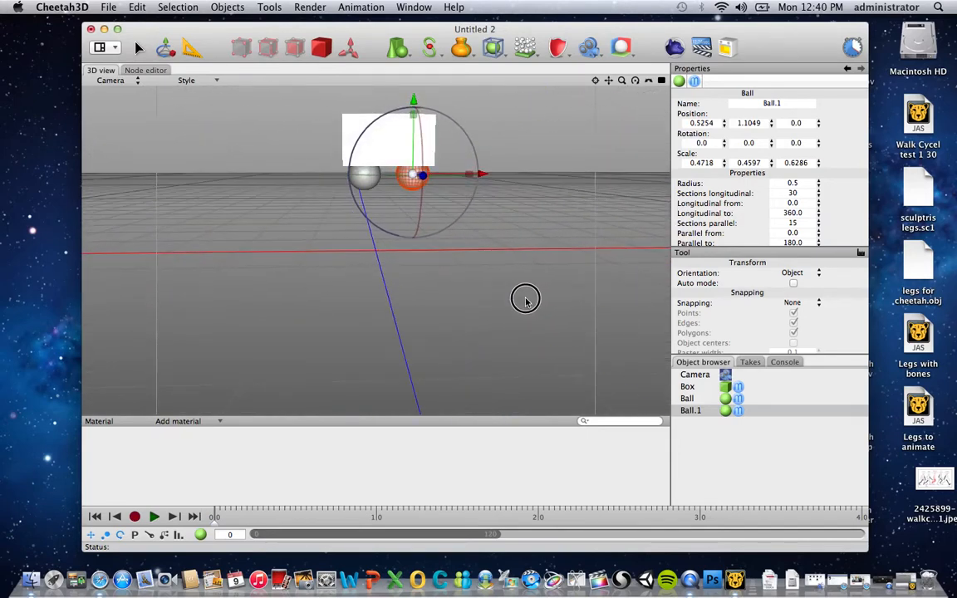
# Add a cylinder for the leg and narrow it to a scale of about 0.39 in X and 0.43 in Z
pyautogui.click(397, 47)
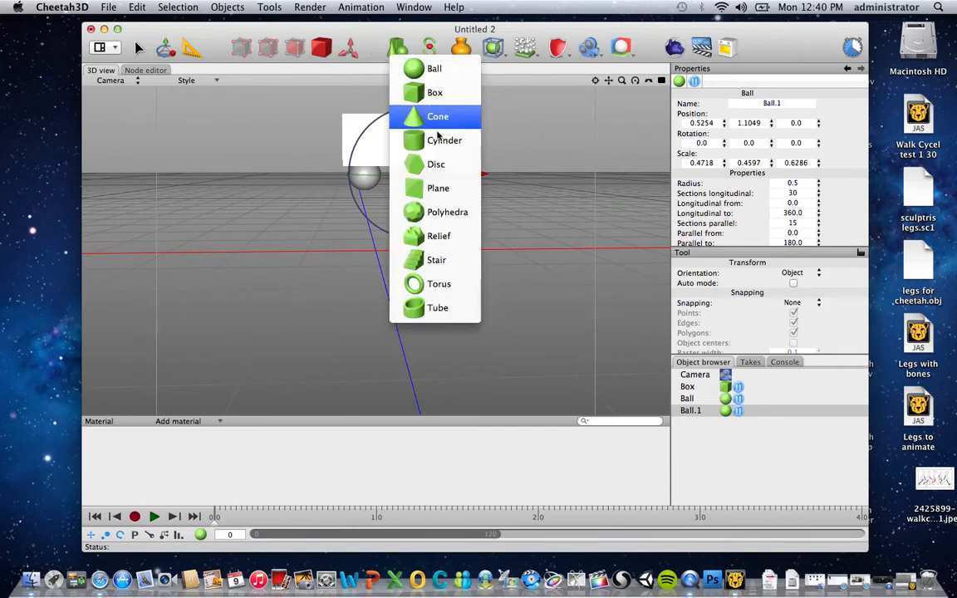
pyautogui.click(440, 141)
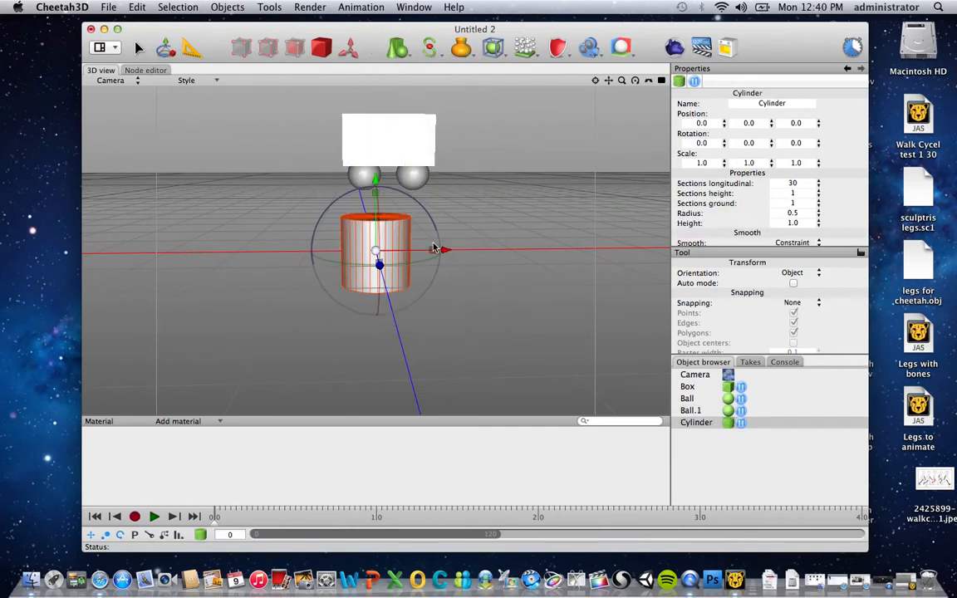
pyautogui.moveTo(433, 250); pyautogui.dragTo(324, 232)
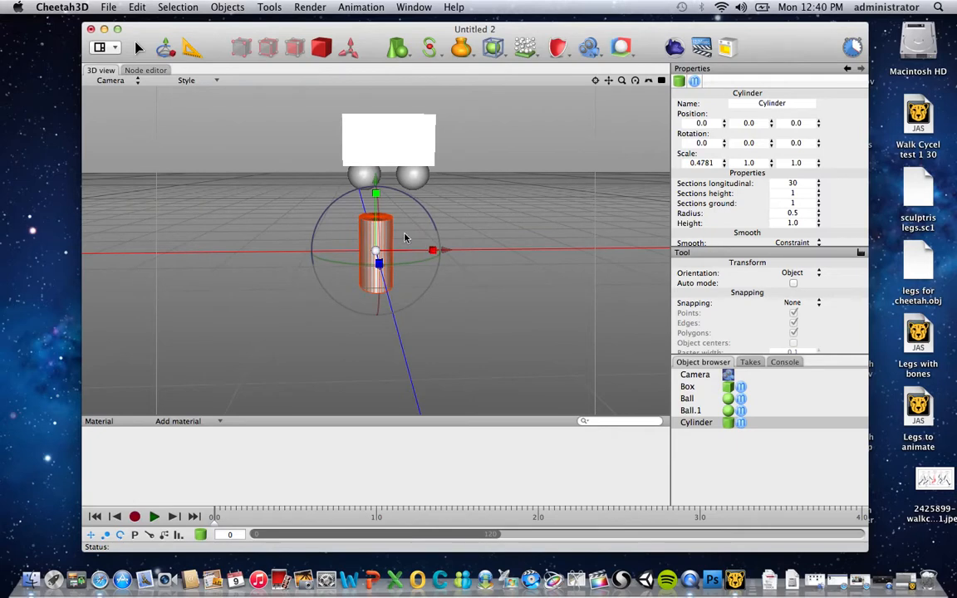
pyautogui.keyDown('alt'); pyautogui.moveTo(452, 243); pyautogui.dragTo(551, 256); pyautogui.keyUp('alt')
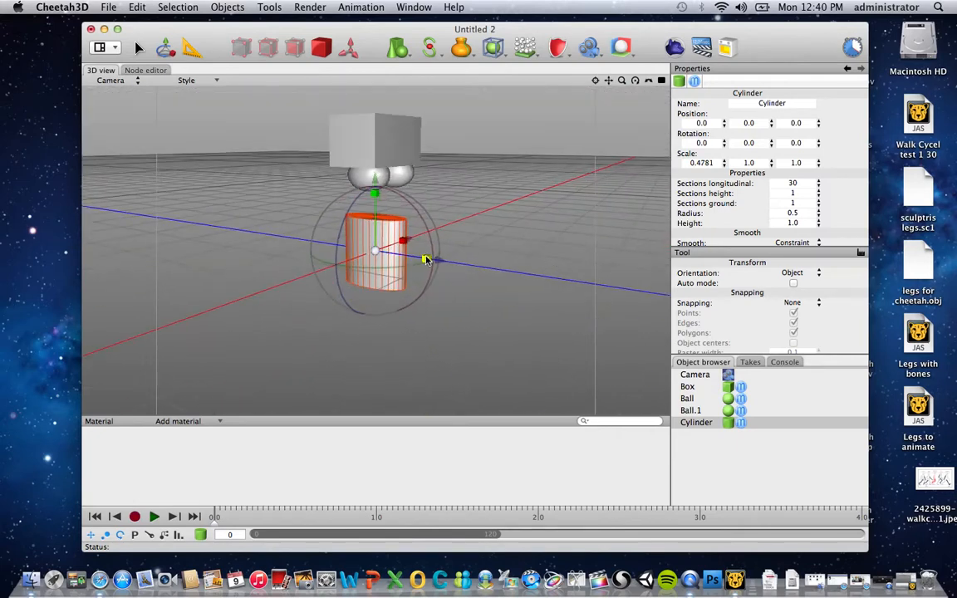
pyautogui.moveTo(428, 259); pyautogui.dragTo(399, 242)
pyautogui.moveTo(463, 227); pyautogui.dragTo(431, 256, button='middle')
pyautogui.moveTo(431, 246); pyautogui.dragTo(427, 247)
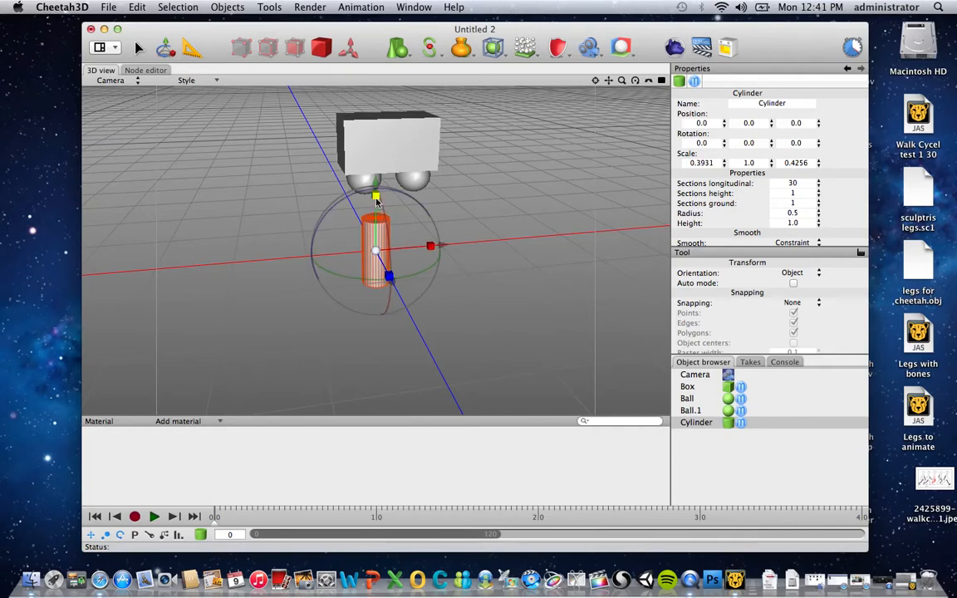
# Stretch the leg cylinder to a Y scale of about 1.24 and place it under one ball at about X -0.15, Y 0.37
pyautogui.moveTo(376, 198); pyautogui.dragTo(376, 181)
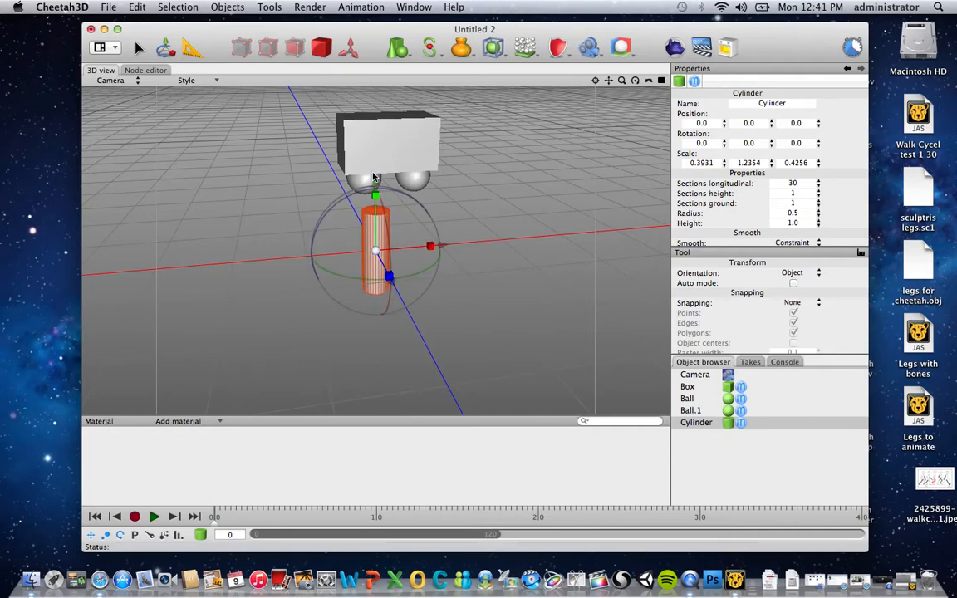
pyautogui.moveTo(375, 180)
pyautogui.mouseDown()
pyautogui.moveTo(375, 153)
pyautogui.moveTo(375, 163)
pyautogui.mouseUp()
pyautogui.moveTo(445, 231); pyautogui.dragTo(433, 229)
pyautogui.moveTo(364, 163); pyautogui.dragTo(363, 152)
# Slim the leg cylinder to a scale of about 0.35 in X and 0.34 in Z
pyautogui.moveTo(465, 225); pyautogui.dragTo(707, 208, button='right')
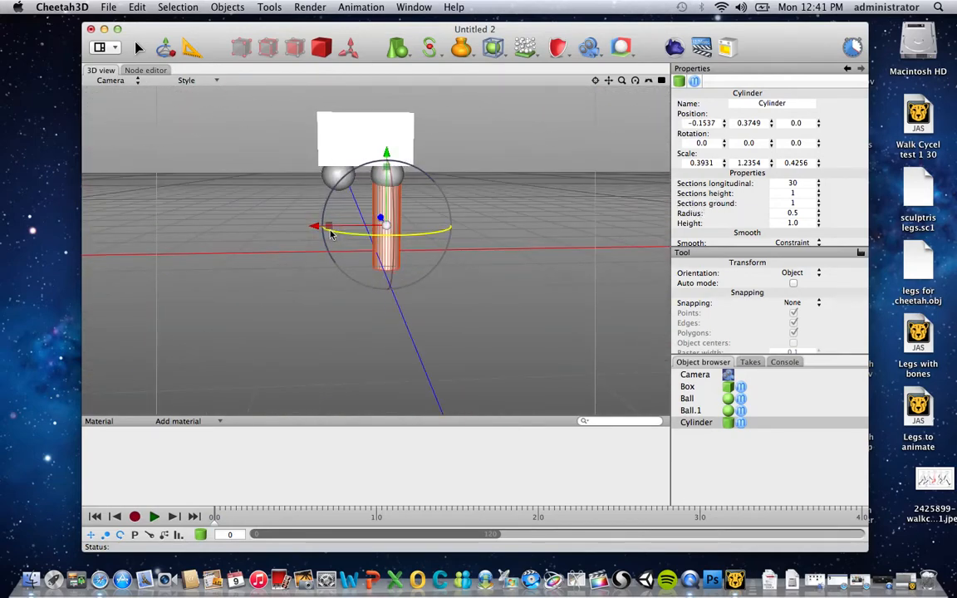
pyautogui.moveTo(329, 226); pyautogui.dragTo(335, 226)
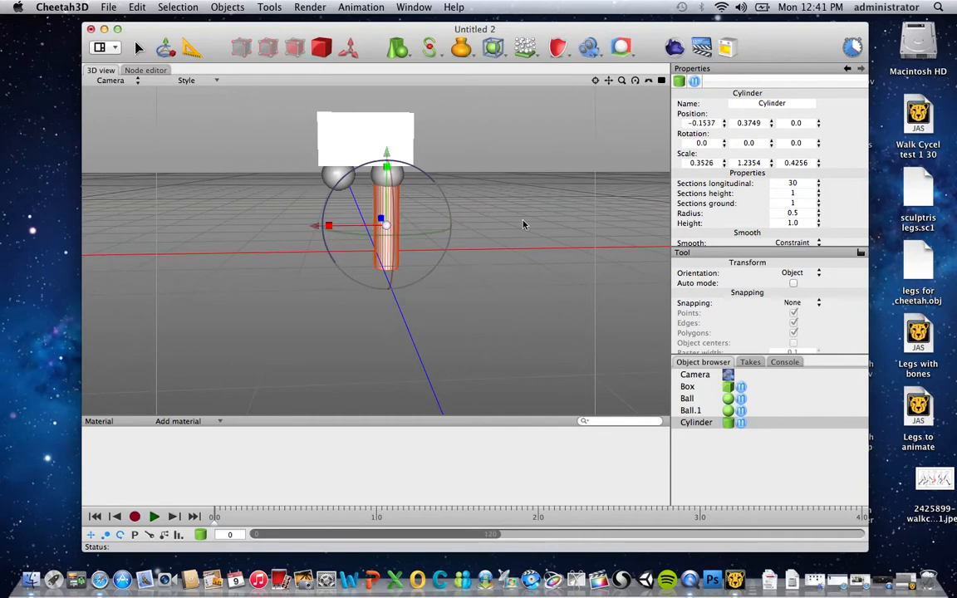
pyautogui.moveTo(483, 237); pyautogui.dragTo(652, 231, button='right')
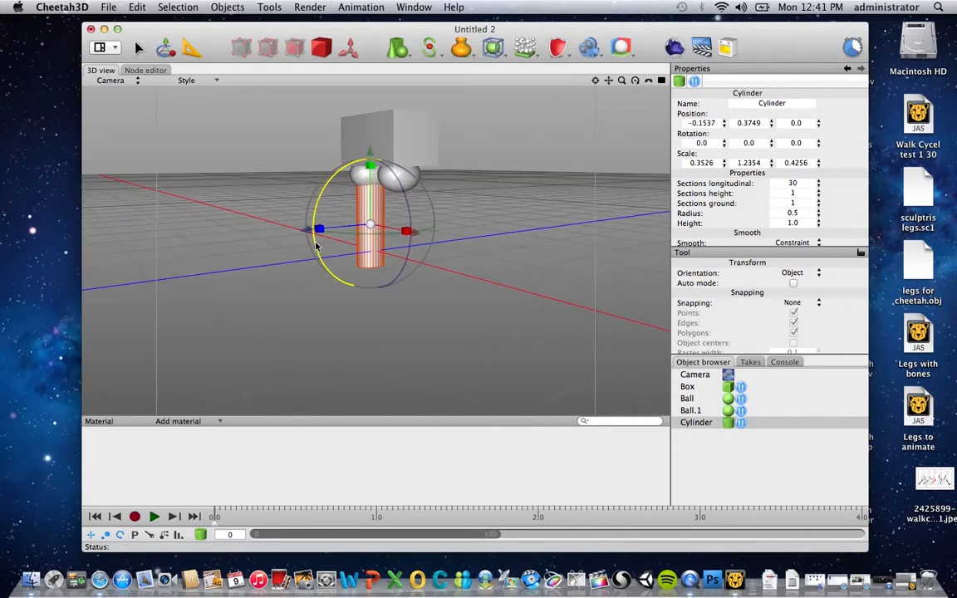
pyautogui.moveTo(319, 229); pyautogui.dragTo(330, 228)
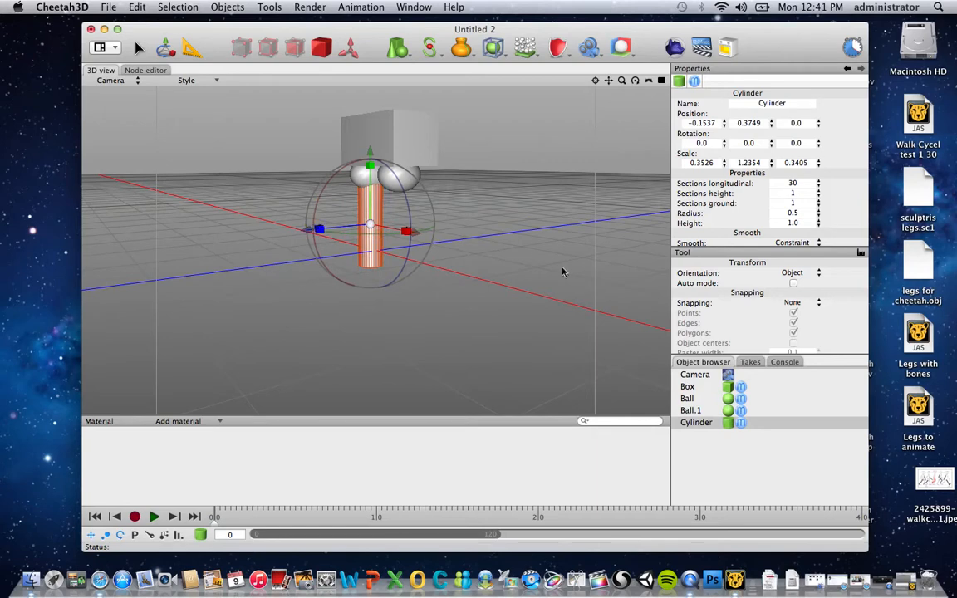
# Center the leg cylinder under its ball at about X -0.146 and duplicate it, placing the copy under the other ball at about X 0.51
pyautogui.keyDown('alt'); pyautogui.moveTo(563, 272); pyautogui.dragTo(675, 282, button='right'); pyautogui.keyUp('alt')
pyautogui.click(486, 280)
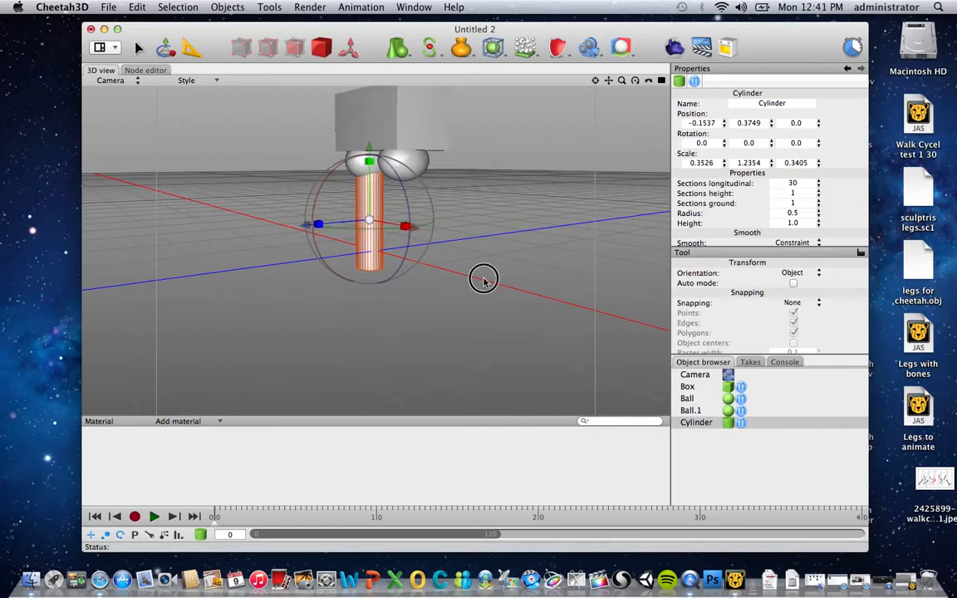
pyautogui.keyDown('alt'); pyautogui.moveTo(518, 280); pyautogui.dragTo(589, 266); pyautogui.keyUp('alt')
pyautogui.click(369, 218)
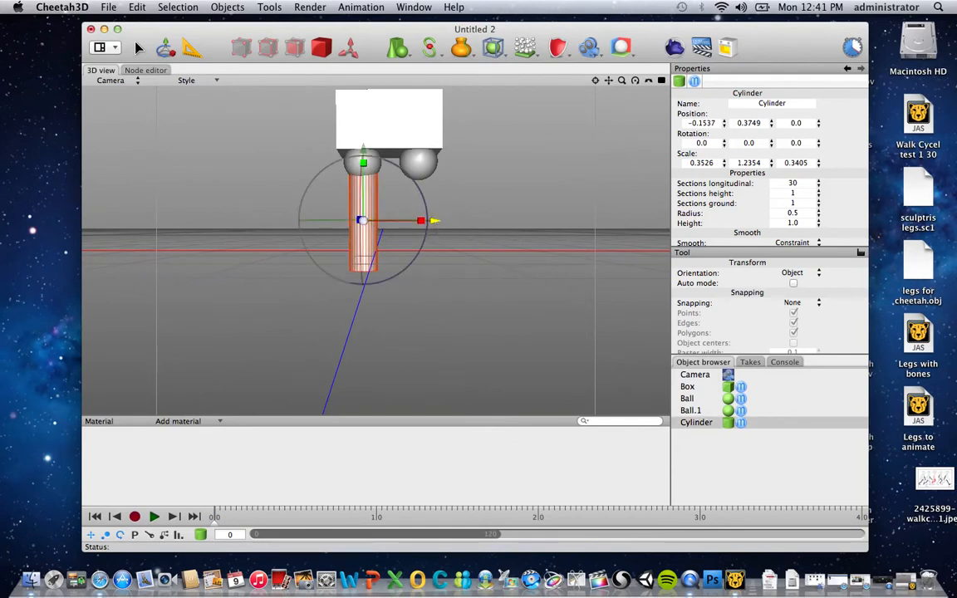
pyautogui.moveTo(434, 220); pyautogui.dragTo(435, 220)
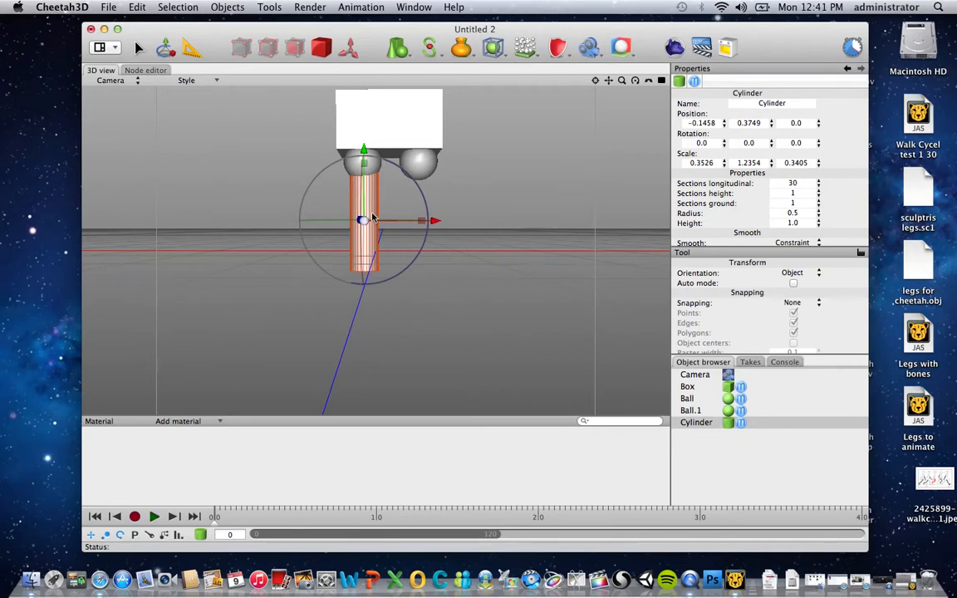
pyautogui.press('super+d')
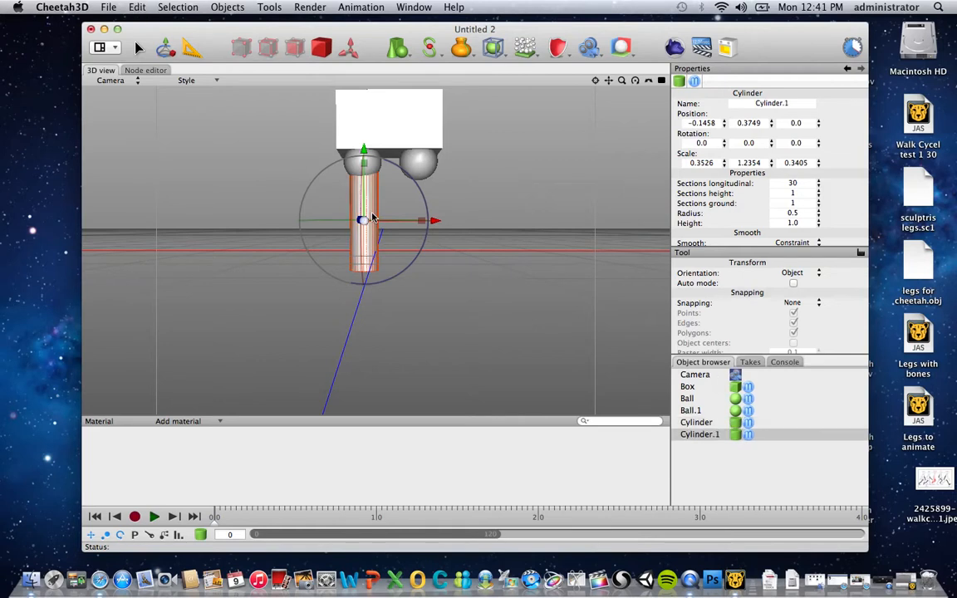
pyautogui.moveTo(434, 221); pyautogui.dragTo(487, 221)
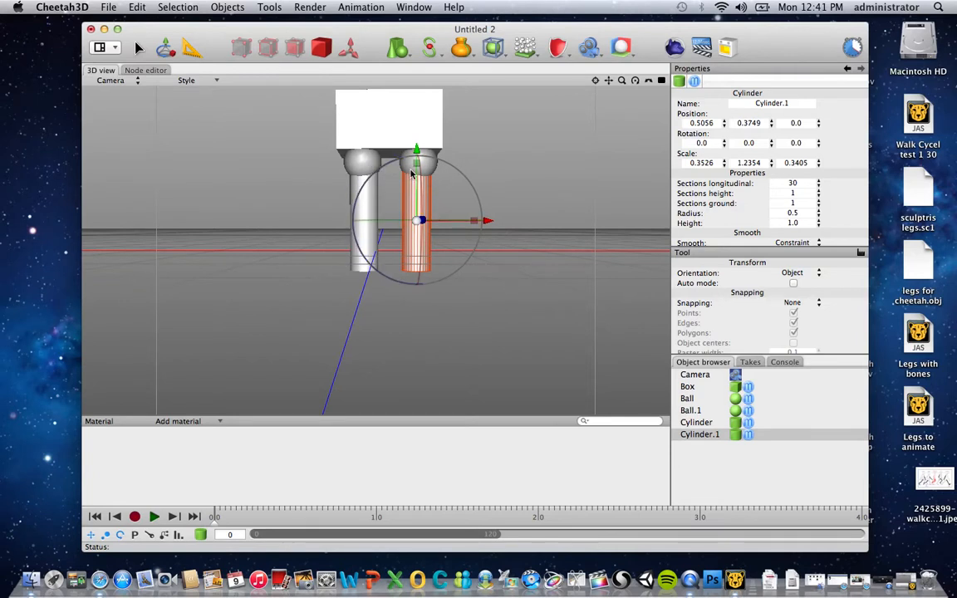
# Copy the hip ball down to the cylinder's lower end at about Y -0.28 and enlarge the copy to about 0.61 in X and 0.57 in Y
pyautogui.click(359, 172)
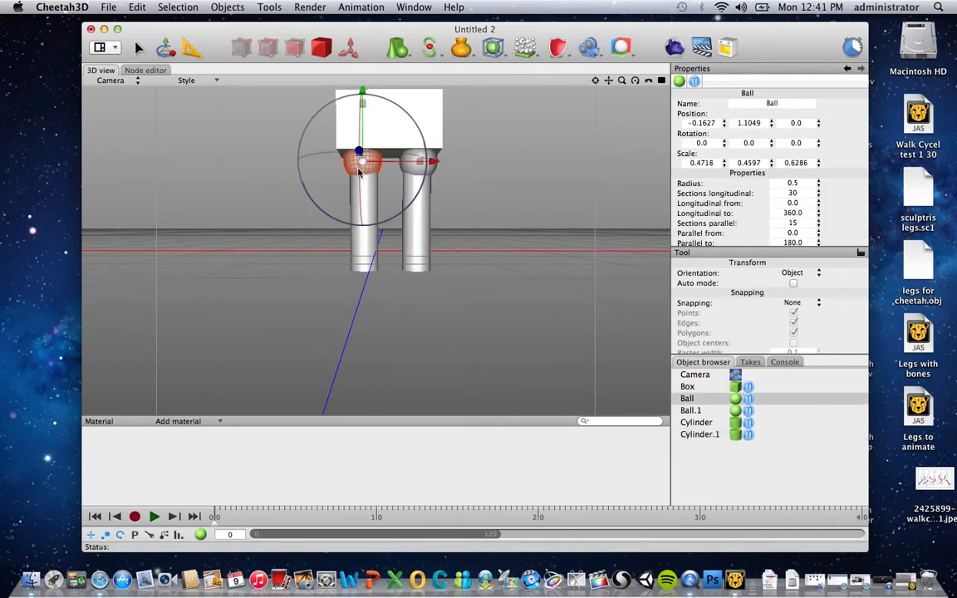
pyautogui.press('super+c')
pyautogui.press('super+v')
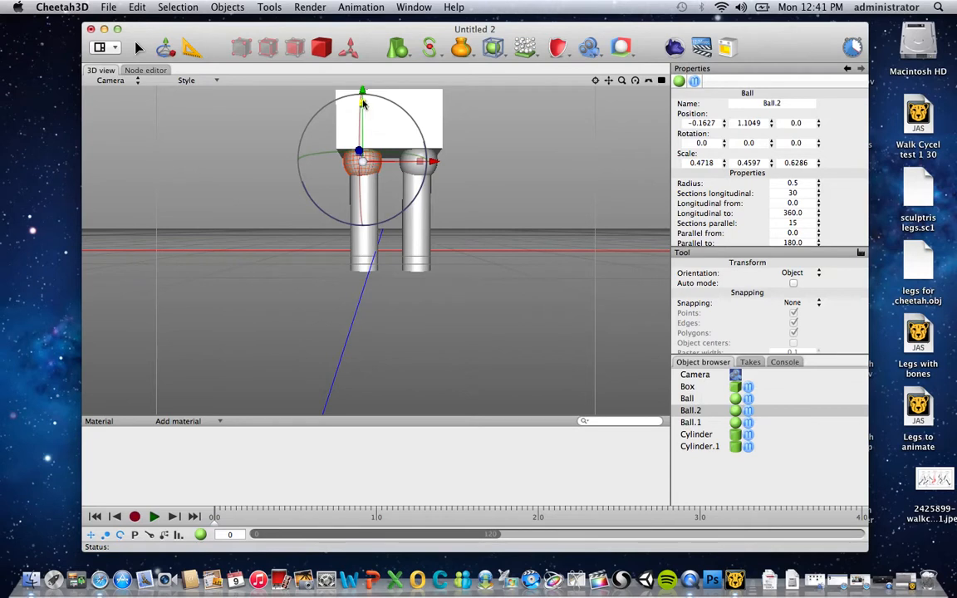
pyautogui.moveTo(362, 90); pyautogui.dragTo(362, 202)
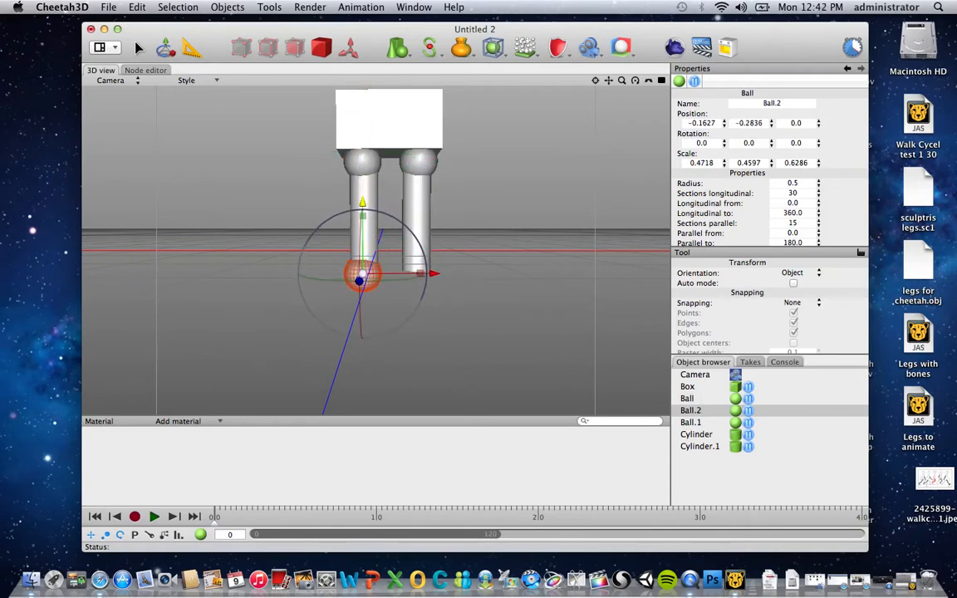
pyautogui.moveTo(420, 273); pyautogui.dragTo(487, 265)
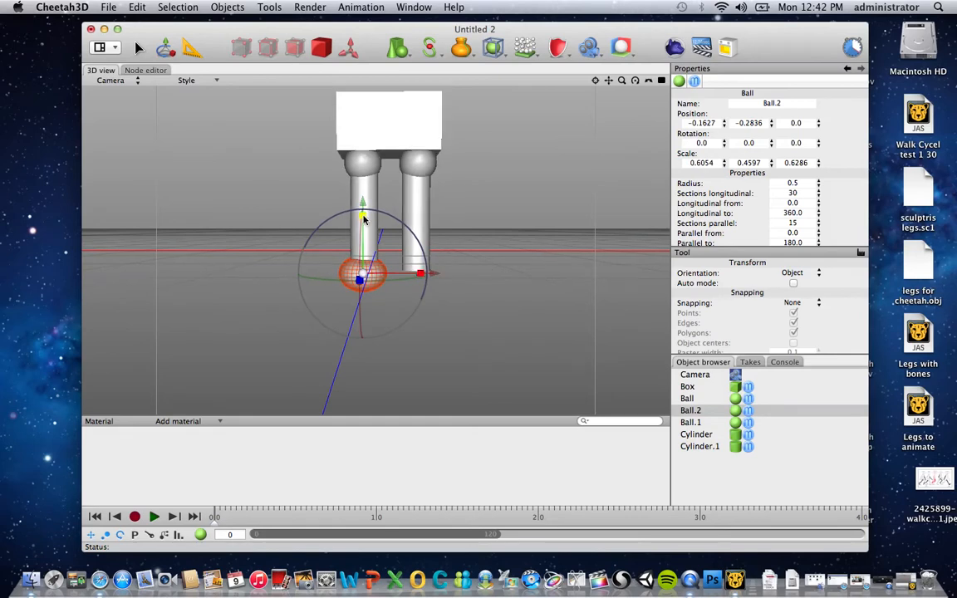
pyautogui.moveTo(362, 215); pyautogui.dragTo(363, 164)
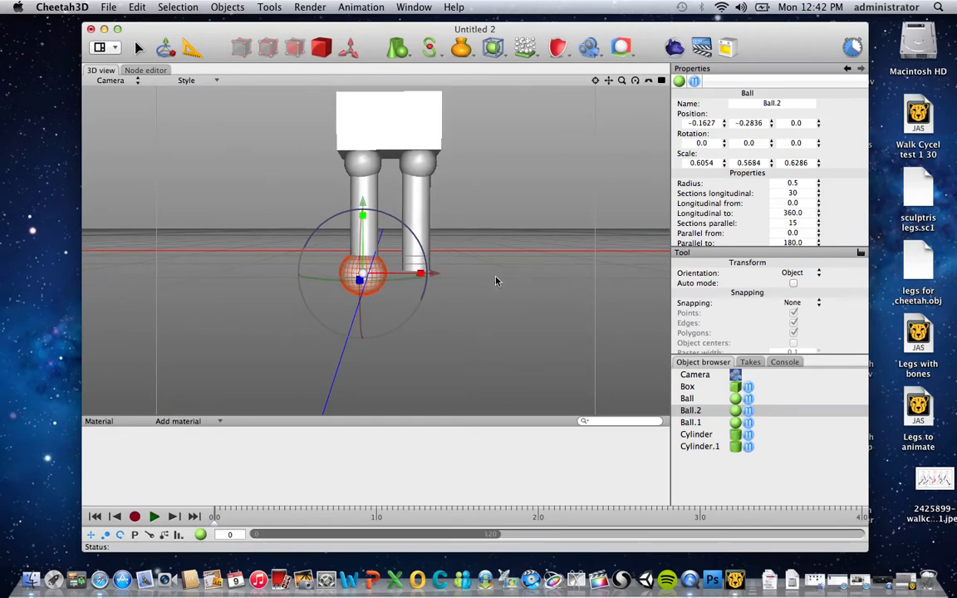
# Duplicate the knee ball and move the copy along X to about 0.55, under the other leg
pyautogui.moveTo(496, 281)
pyautogui.mouseDown(button='right')
pyautogui.moveTo(437, 269)
pyautogui.moveTo(455, 152)
pyautogui.moveTo(534, 79)
pyautogui.moveTo(526, 141)
pyautogui.moveTo(534, 318)
pyautogui.moveTo(479, 310)
pyautogui.moveTo(480, 294)
pyautogui.moveTo(495, 291)
pyautogui.mouseUp(button='right')
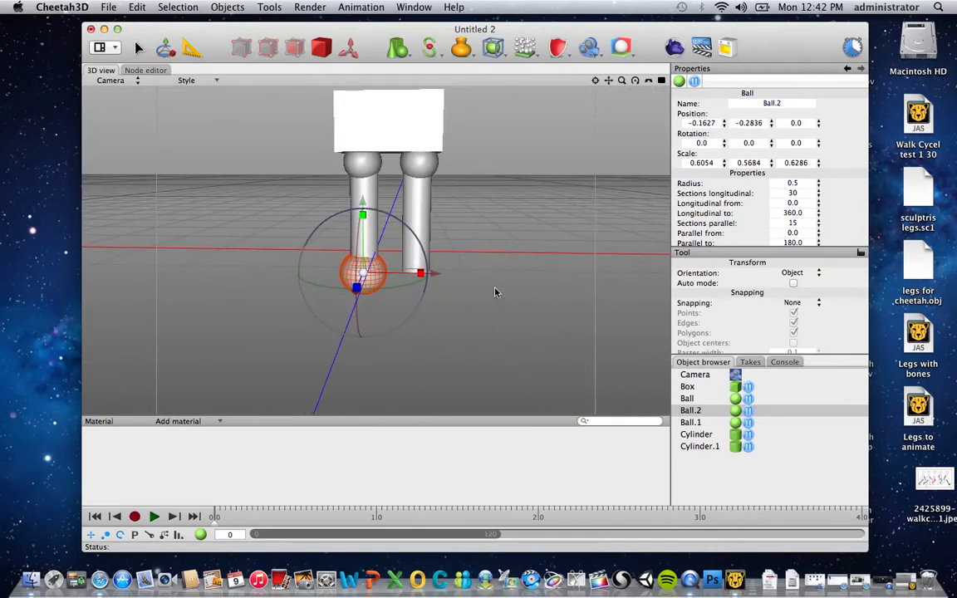
pyautogui.press('super+d')
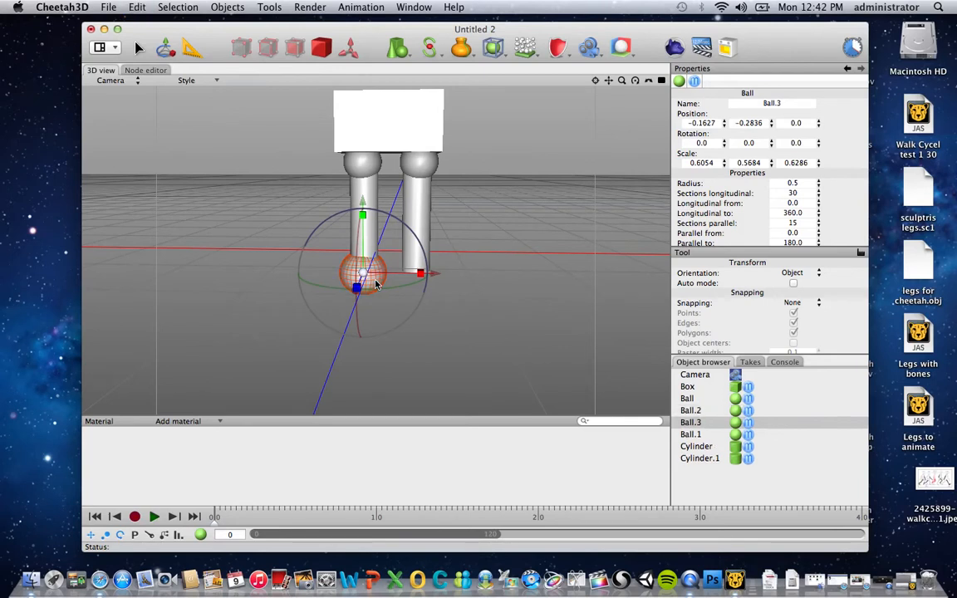
pyautogui.moveTo(432, 278); pyautogui.dragTo(490, 275)
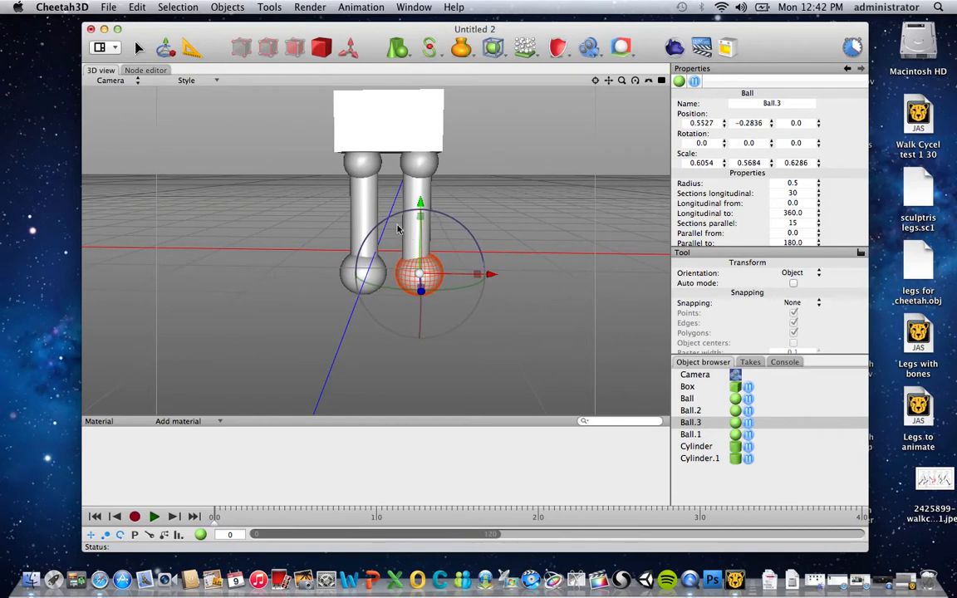
# Duplicate the first upper leg cylinder and lower the copy beneath its knee ball to about Y -1.07
pyautogui.click(369, 209)
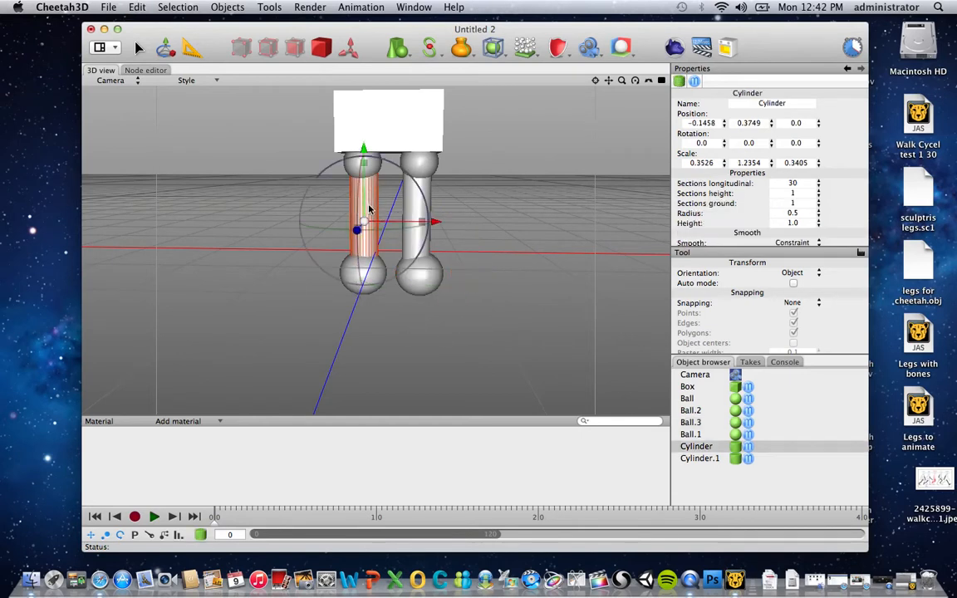
pyautogui.press('super+d')
pyautogui.moveTo(363, 150); pyautogui.dragTo(362, 262)
# Duplicate the lower leg cylinder, move the copy along X to about 0.55 under the other knee, and deselect it
pyautogui.moveTo(479, 310)
pyautogui.mouseDown(button='right')
pyautogui.moveTo(502, 165)
pyautogui.moveTo(470, 246)
pyautogui.moveTo(512, 277)
pyautogui.moveTo(482, 304)
pyautogui.mouseUp(button='right')
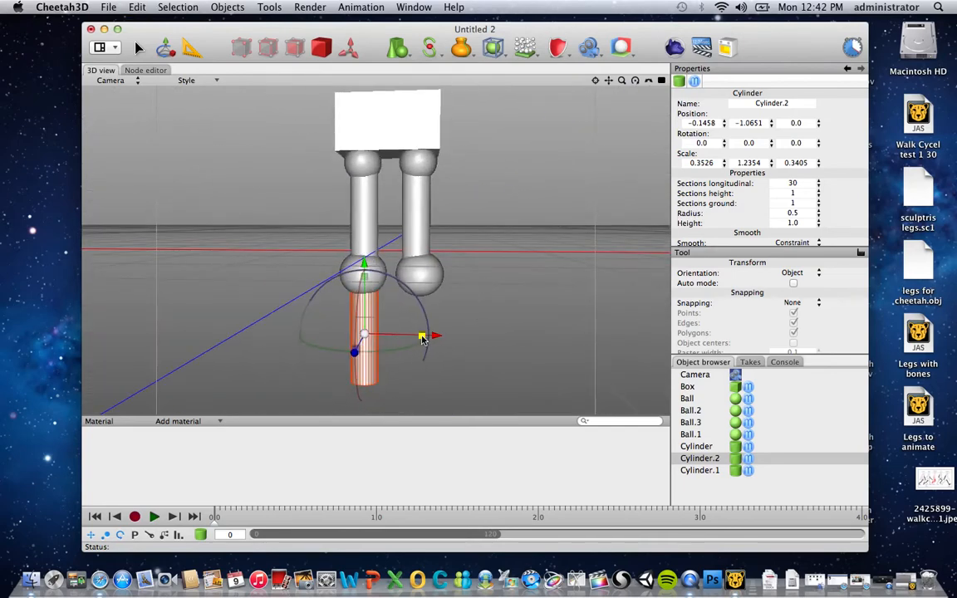
pyautogui.press('super+d')
pyautogui.moveTo(433, 338); pyautogui.dragTo(492, 337)
pyautogui.click(518, 319)
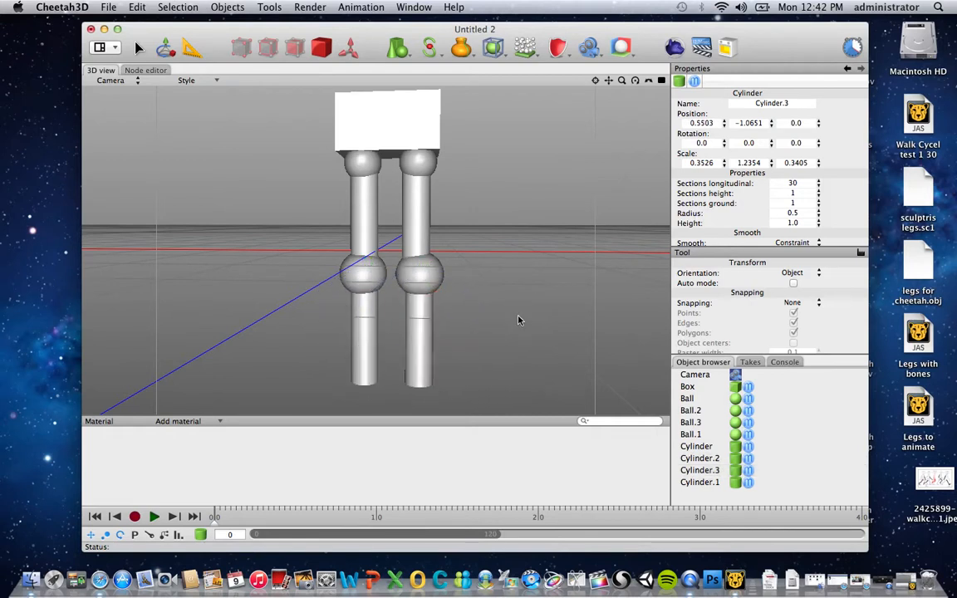
# Enlarge the hip box to a scale of about 1.57 × 0.92 × 0.90
pyautogui.moveTo(495, 294); pyautogui.dragTo(557, 284, button='right')
pyautogui.click(382, 131)
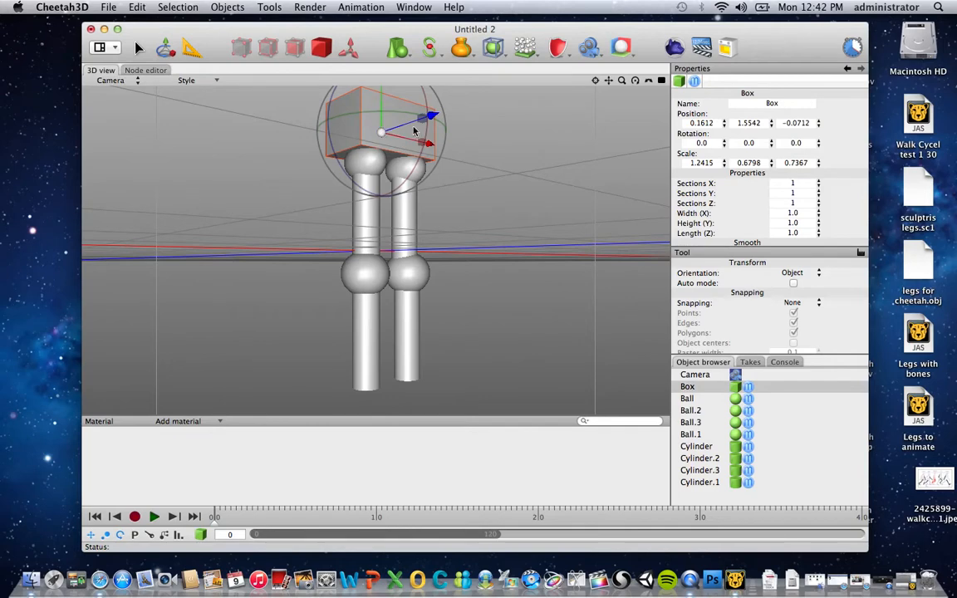
pyautogui.moveTo(422, 118); pyautogui.dragTo(493, 87)
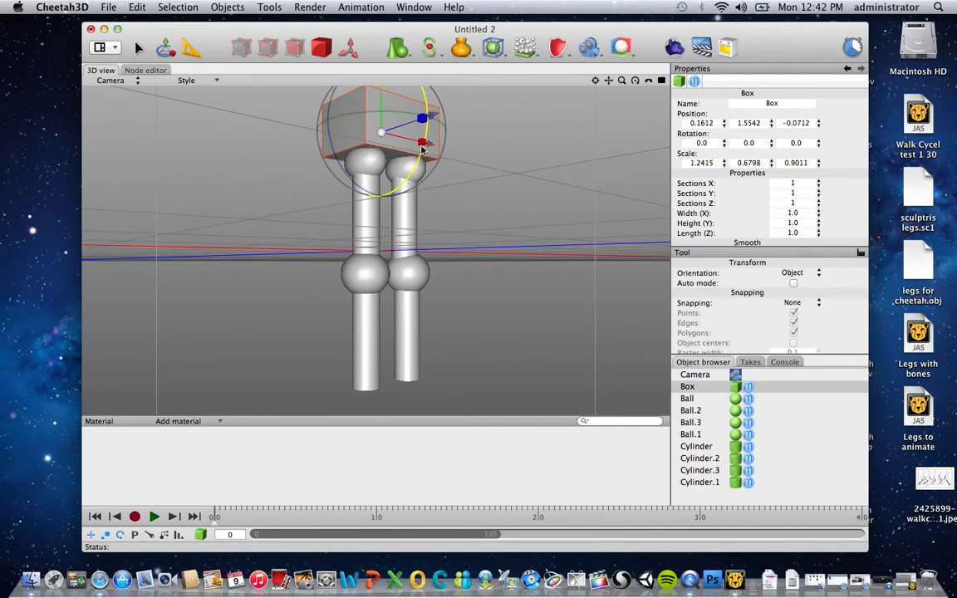
pyautogui.moveTo(422, 146); pyautogui.dragTo(441, 183)
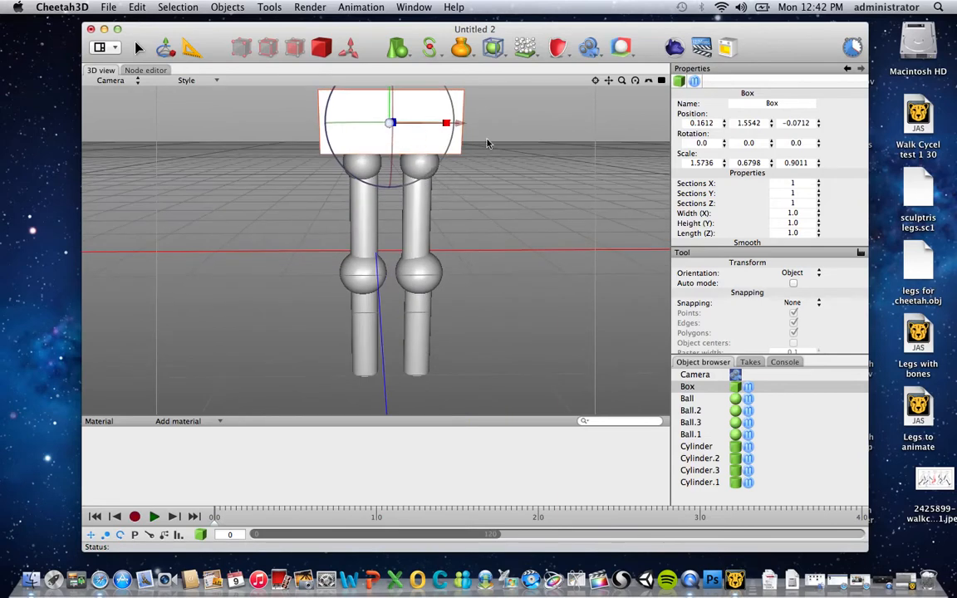
pyautogui.scroll(-2, 488, 144)
pyautogui.scroll(-1, 488, 143)
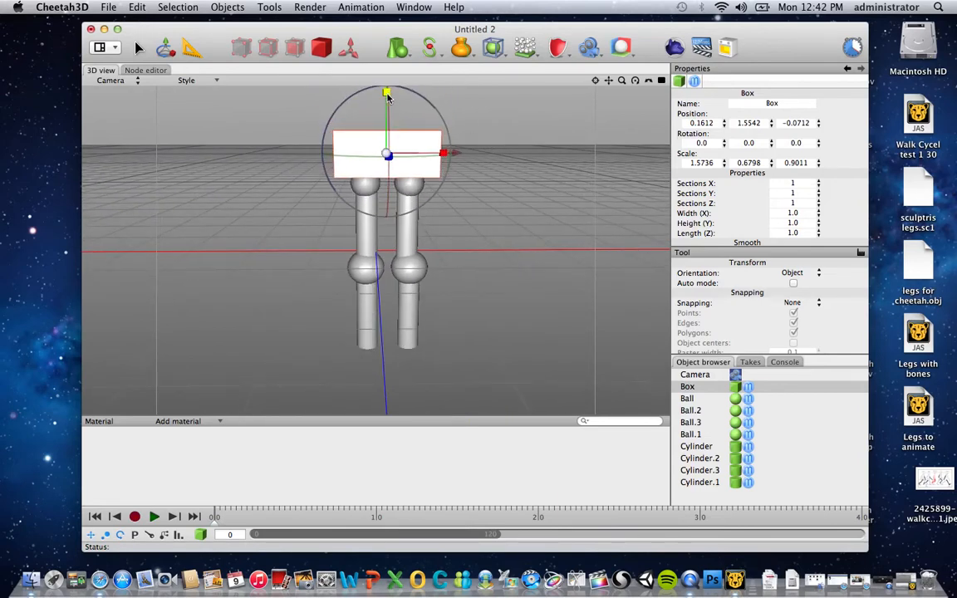
pyautogui.moveTo(386, 93); pyautogui.dragTo(377, 15)
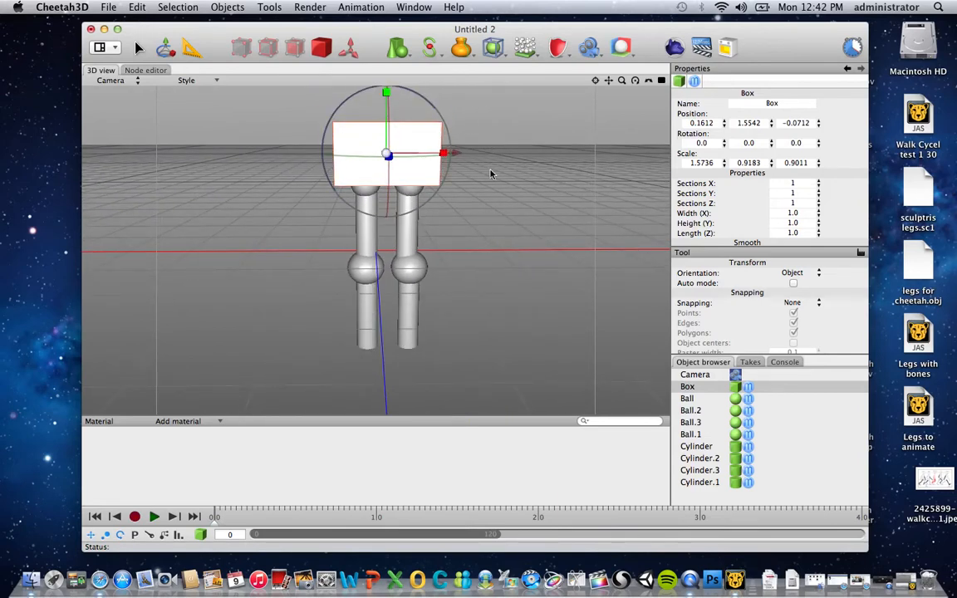
# Raise the hip box to about Y 1.62 and center it over the legs at about Z 0.01
pyautogui.scroll(3, 490, 173)
pyautogui.scroll(-5, 490, 174)
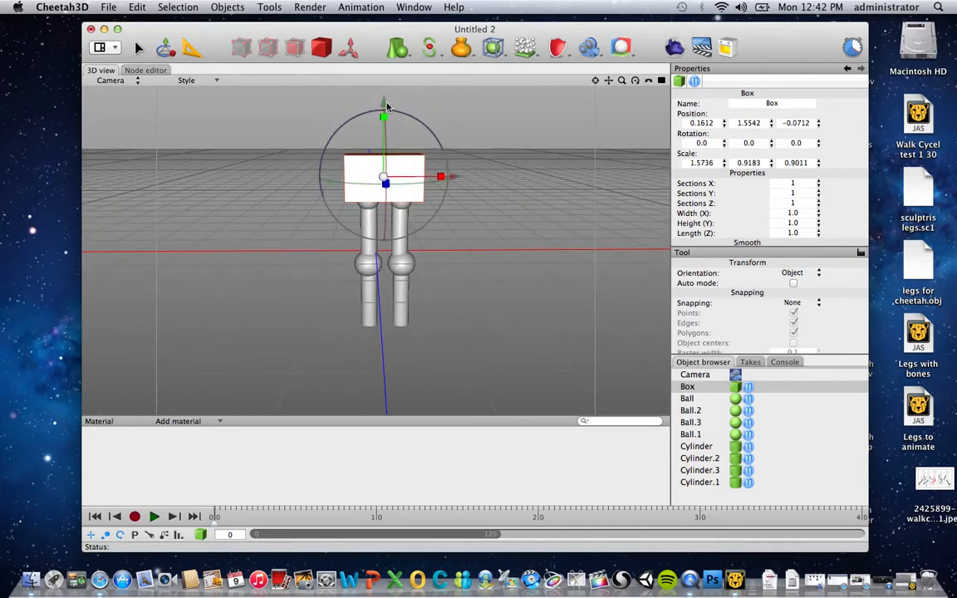
pyautogui.moveTo(386, 107); pyautogui.dragTo(387, 103)
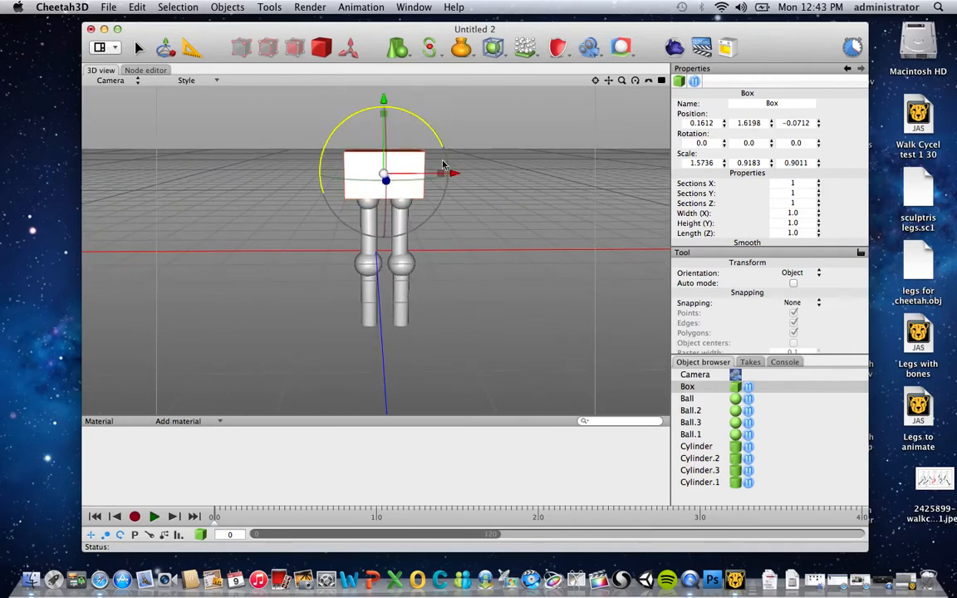
pyautogui.moveTo(443, 165); pyautogui.dragTo(619, 202, button='middle')
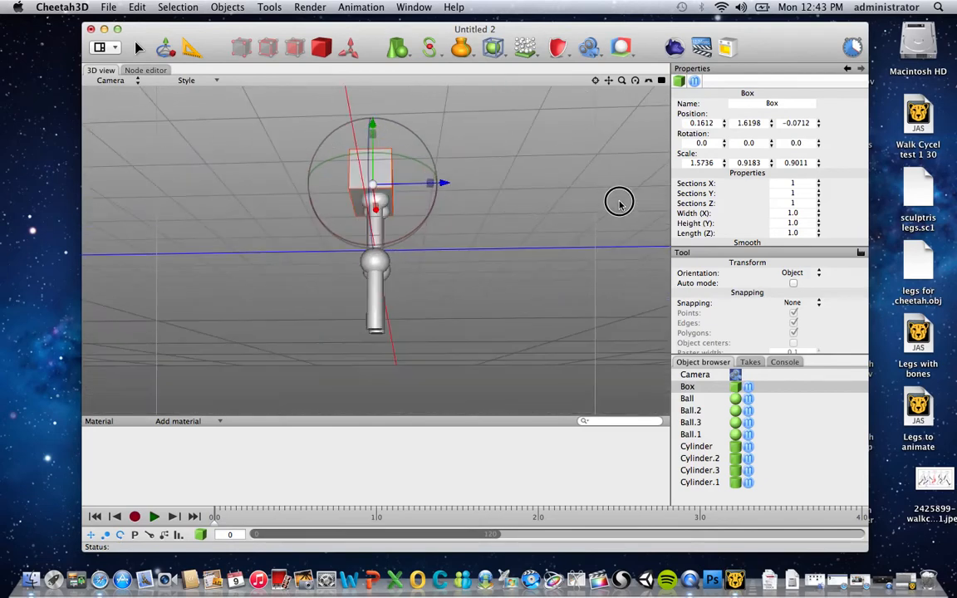
pyautogui.moveTo(446, 186); pyautogui.dragTo(457, 187)
pyautogui.moveTo(477, 235); pyautogui.dragTo(376, 264, button='middle')
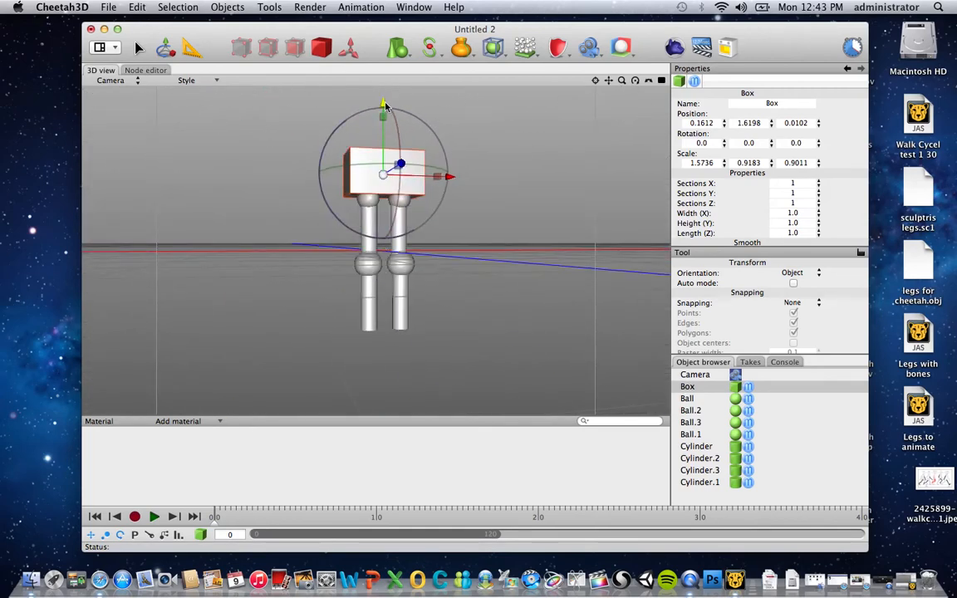
# Add a box for the foot and lower it to the base of the legs at about Y -2.06
pyautogui.click(400, 51)
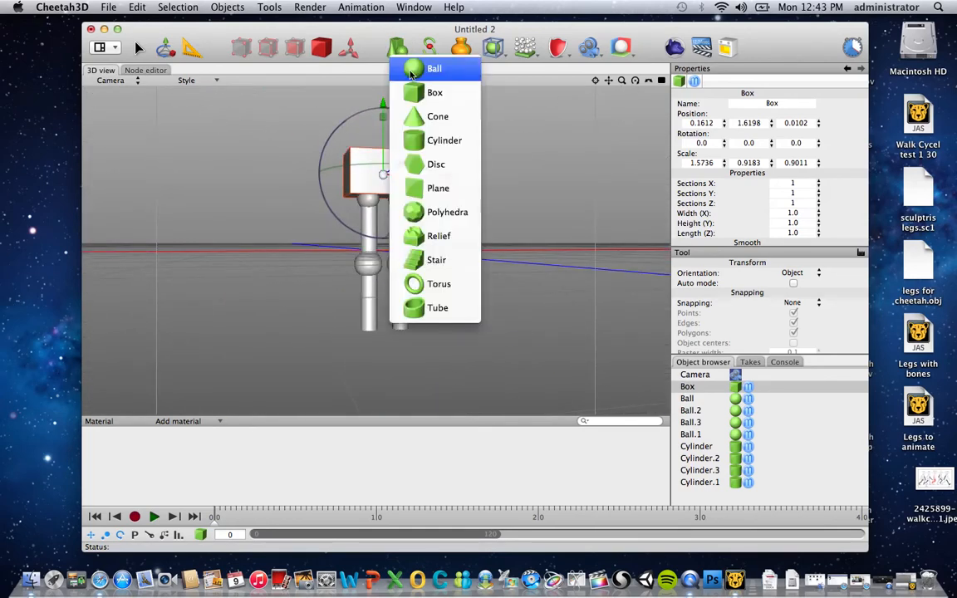
pyautogui.click(415, 90)
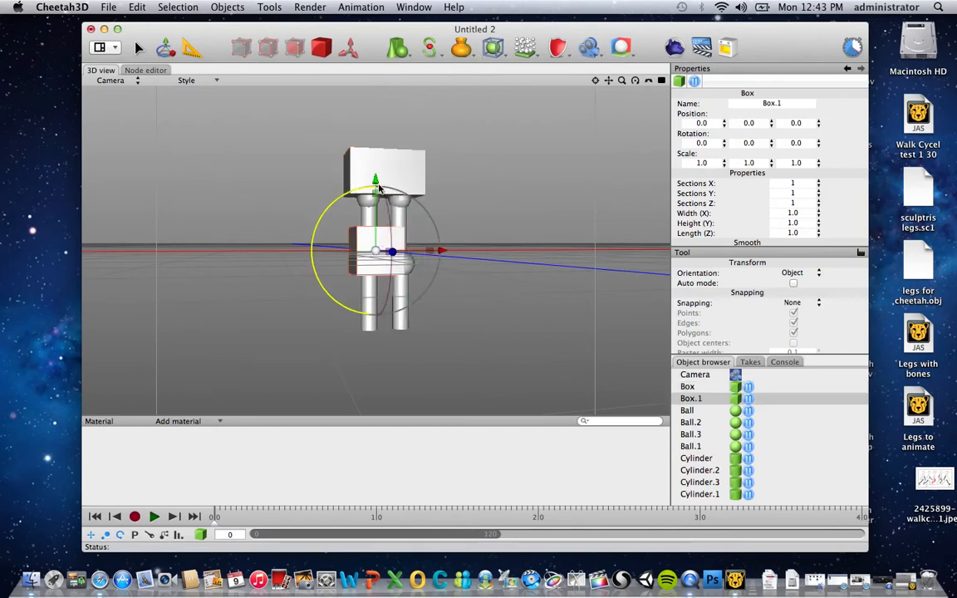
pyautogui.moveTo(374, 180); pyautogui.dragTo(374, 277)
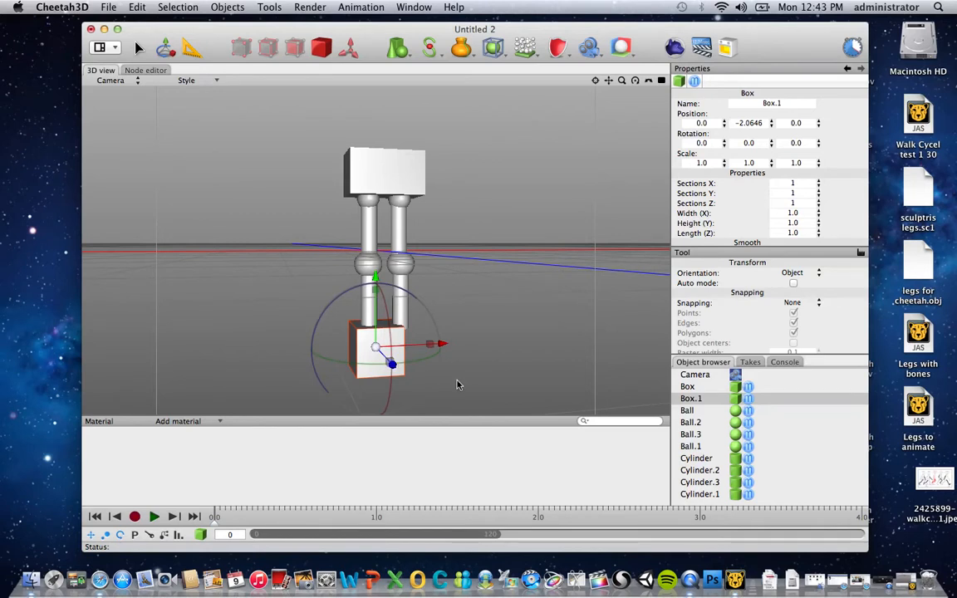
# Lengthen the foot box to a Z scale of about 2.01 and flatten it to about 0.55 in Y
pyautogui.moveTo(456, 385); pyautogui.dragTo(533, 383, button='middle')
pyautogui.moveTo(443, 353); pyautogui.dragTo(550, 301)
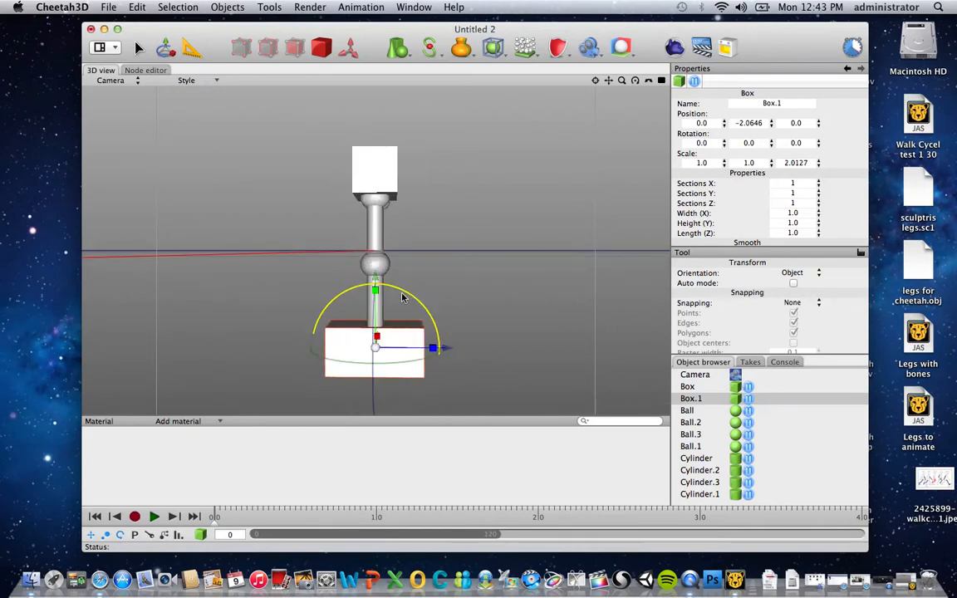
pyautogui.moveTo(374, 289); pyautogui.dragTo(489, 406)
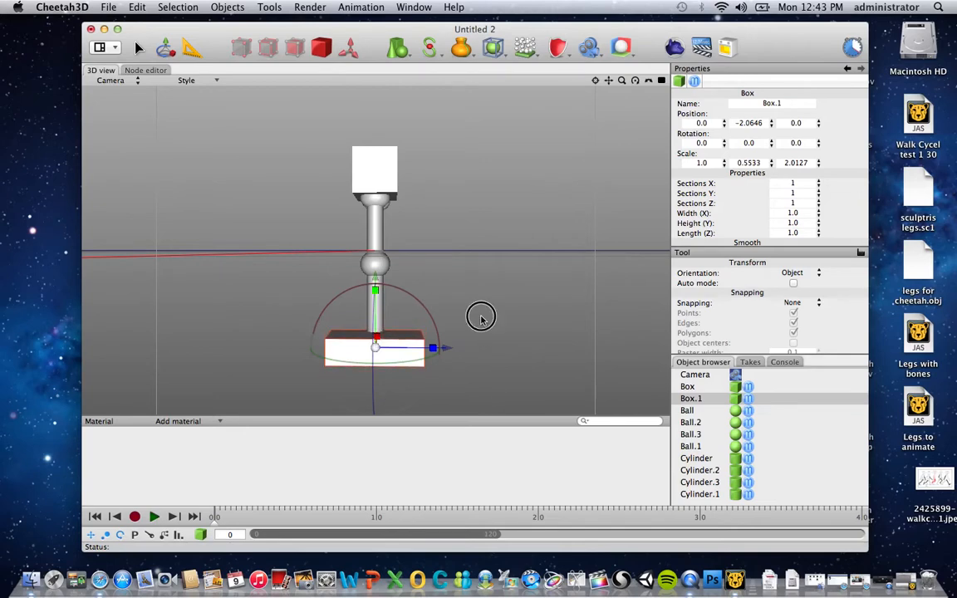
# Narrow the foot box to an X scale of about 0.89 and move it to about X -0.15, Z 0.57
pyautogui.keyDown('alt'); pyautogui.moveTo(481, 317); pyautogui.dragTo(352, 355); pyautogui.keyUp('alt')
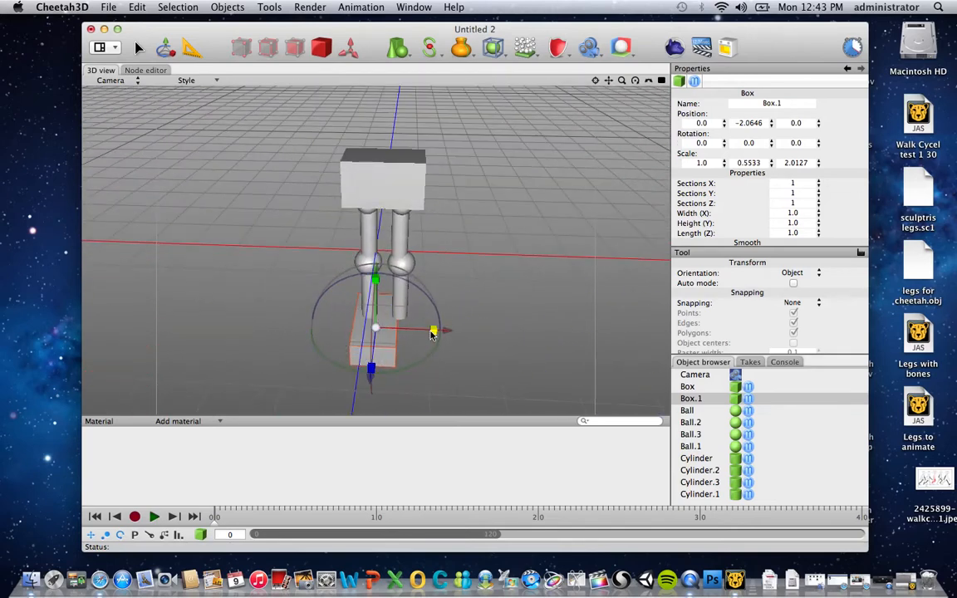
pyautogui.moveTo(434, 331); pyautogui.dragTo(365, 294)
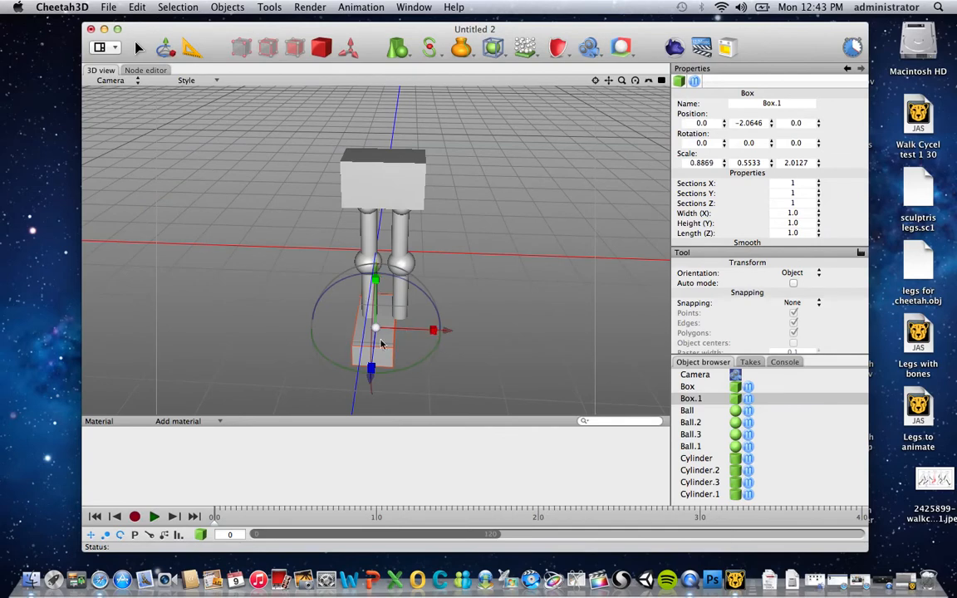
pyautogui.moveTo(369, 381); pyautogui.dragTo(367, 397)
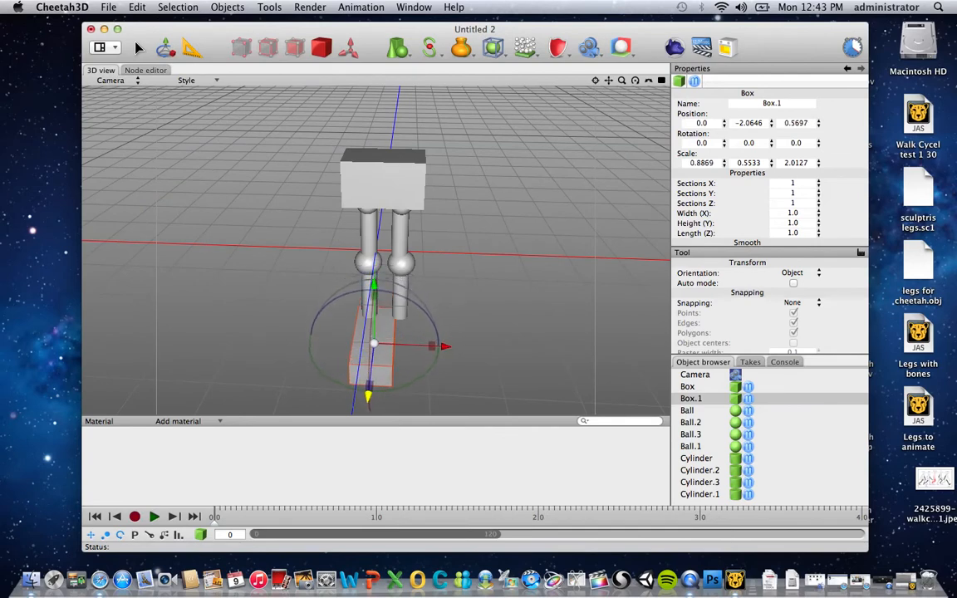
pyautogui.click(442, 345)
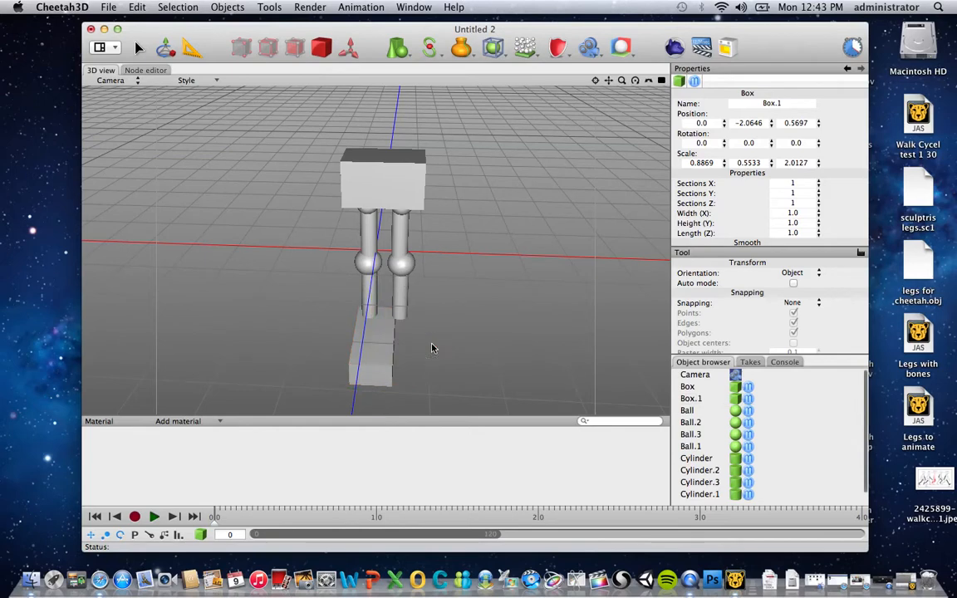
pyautogui.click(379, 340)
pyautogui.moveTo(444, 351); pyautogui.dragTo(438, 347)
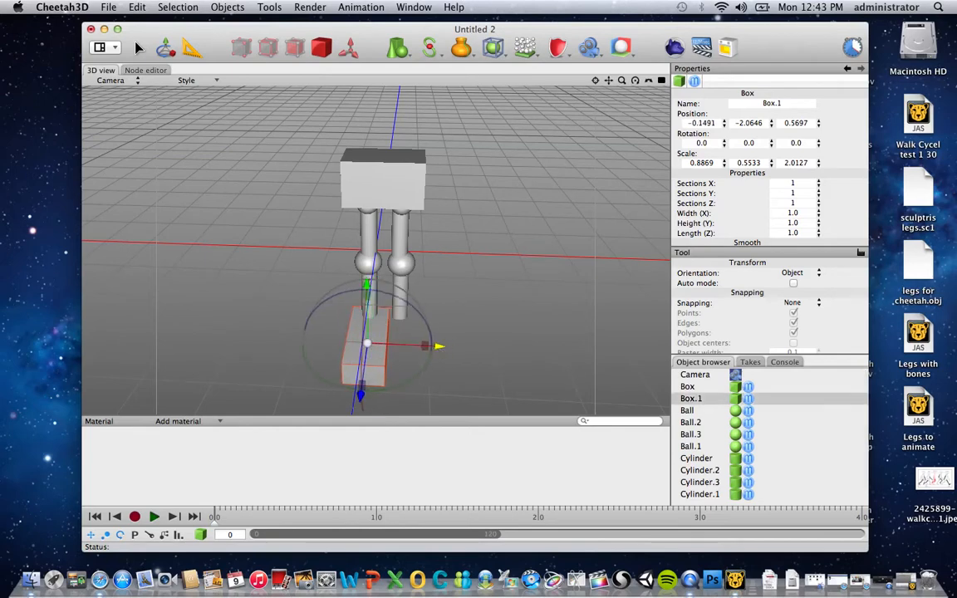
# Narrow the foot box to about 0.85 in X and place it under its leg at about X -0.24, Y -1.83
pyautogui.moveTo(496, 341); pyautogui.dragTo(371, 349, button='right')
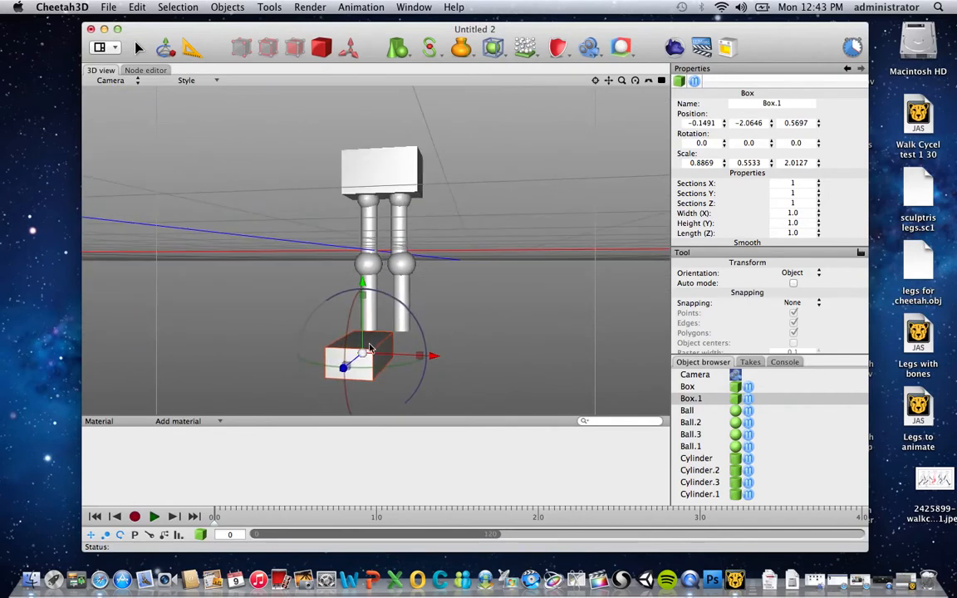
pyautogui.moveTo(362, 283); pyautogui.dragTo(362, 269)
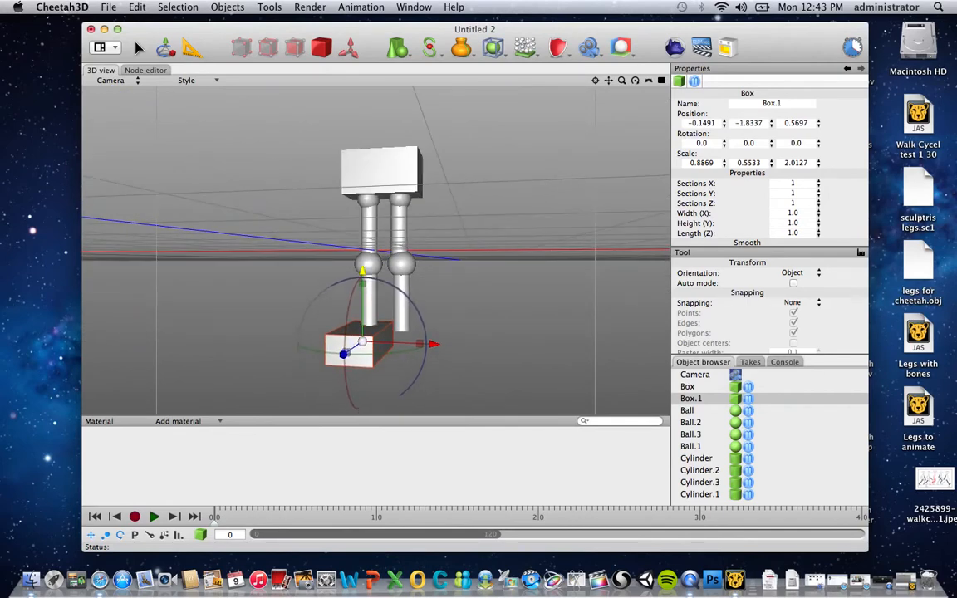
pyautogui.moveTo(426, 297); pyautogui.dragTo(508, 375, button='right')
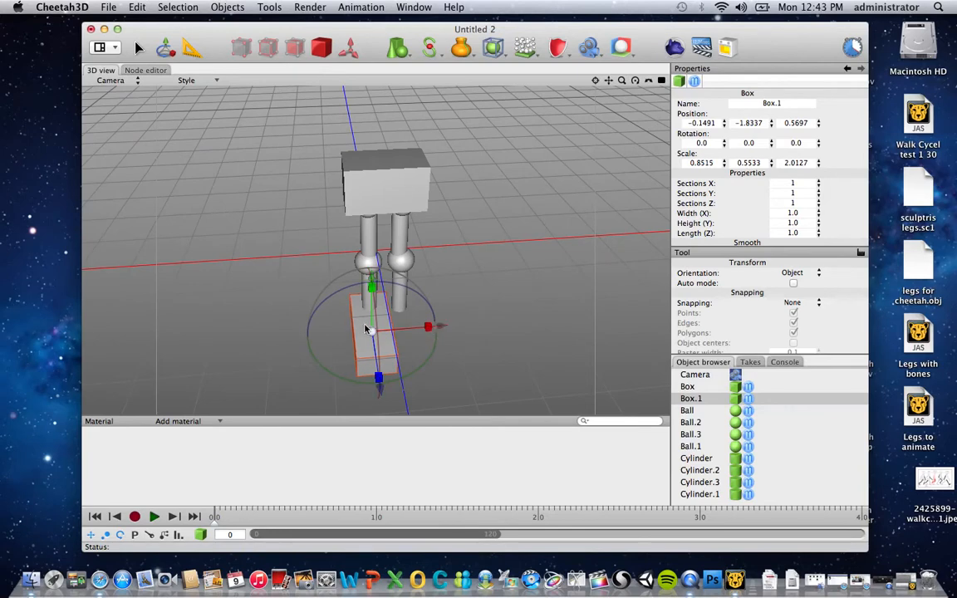
pyautogui.moveTo(440, 330); pyautogui.dragTo(436, 327)
pyautogui.moveTo(433, 328); pyautogui.dragTo(455, 277, button='right')
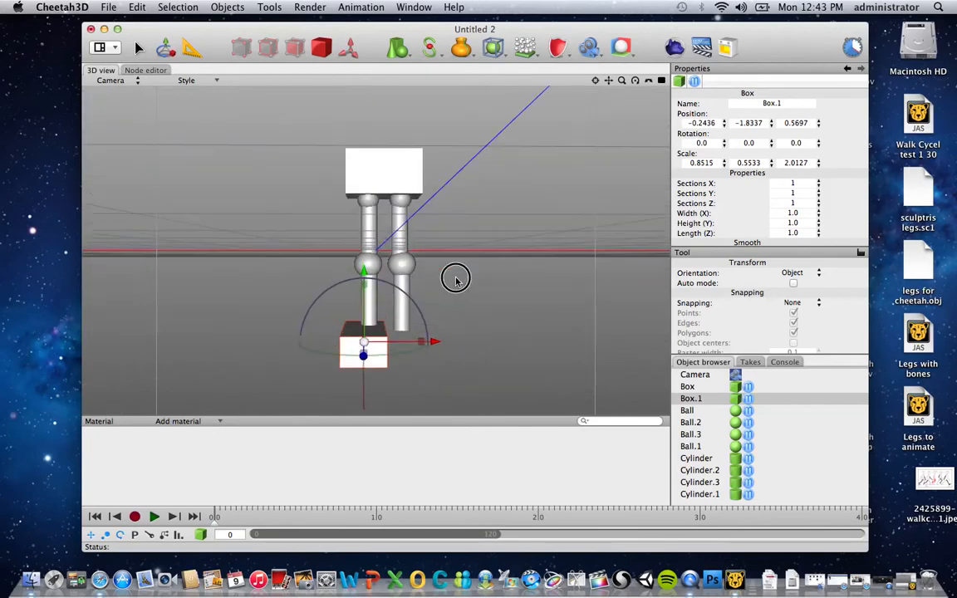
# Shift the hip ball above the foot outward and align its thigh cylinder beneath it at about X -0.30
pyautogui.click(367, 205)
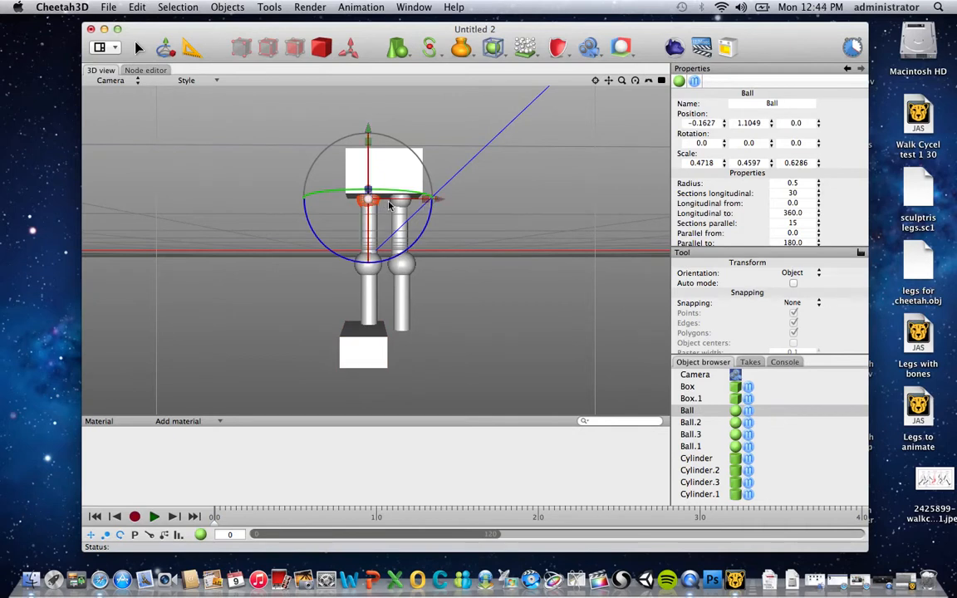
pyautogui.moveTo(439, 200); pyautogui.dragTo(436, 200)
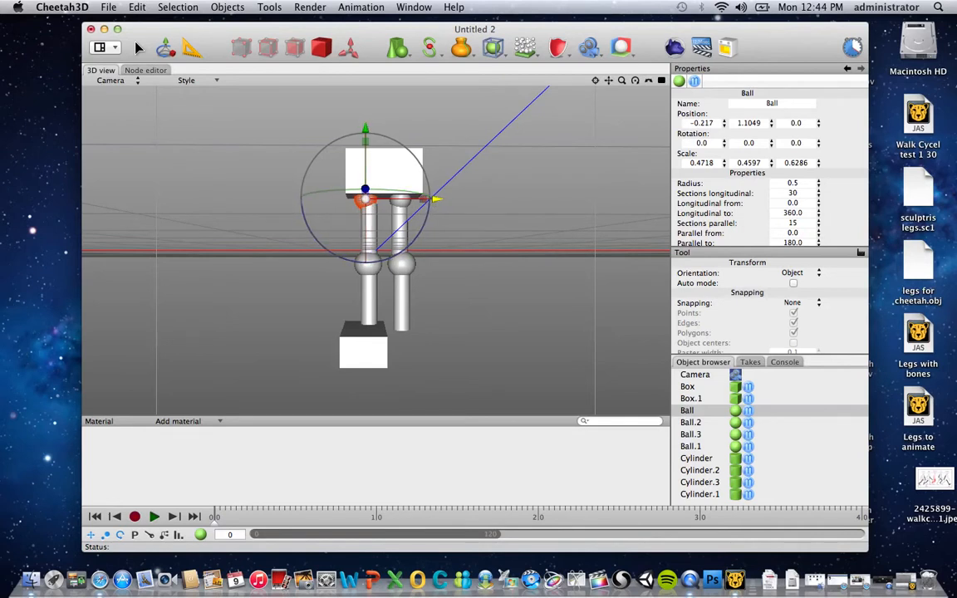
pyautogui.click(370, 232)
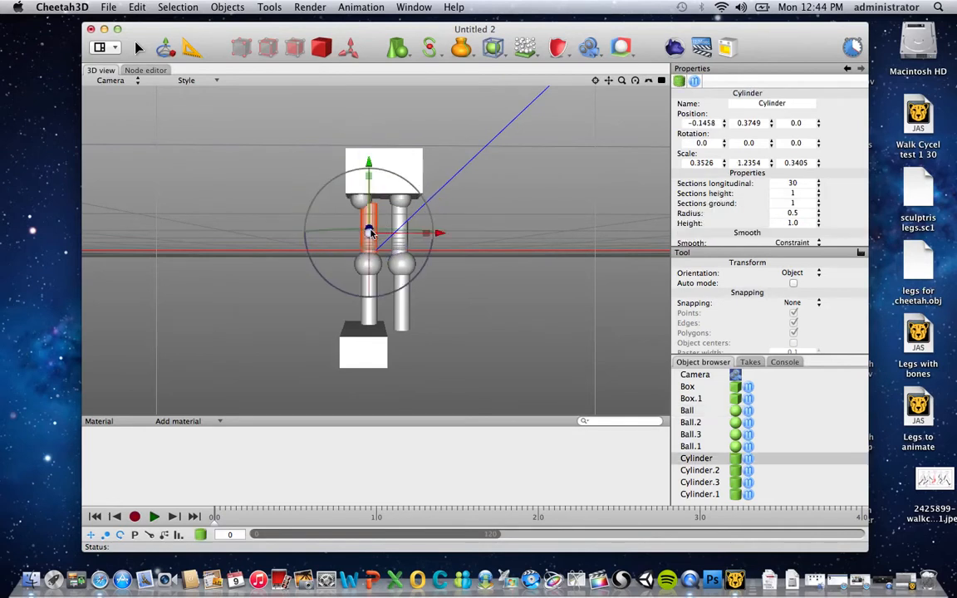
pyautogui.moveTo(371, 232); pyautogui.dragTo(361, 231)
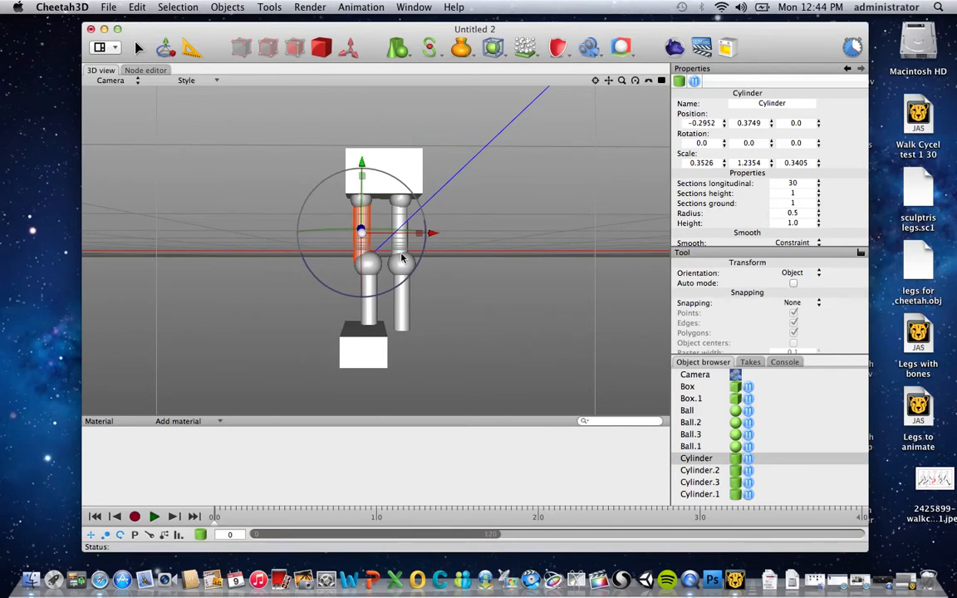
# Align the same leg's knee ball at about X -0.27, its shin cylinder beneath it, and the foot at about X -0.33
pyautogui.click(369, 264)
pyautogui.moveTo(438, 265); pyautogui.dragTo(433, 264)
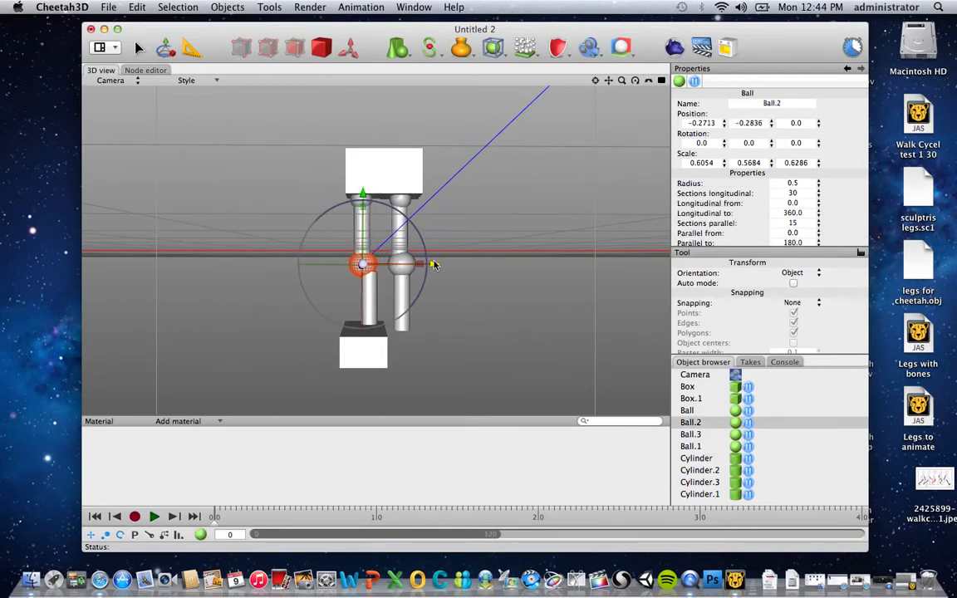
pyautogui.click(372, 298)
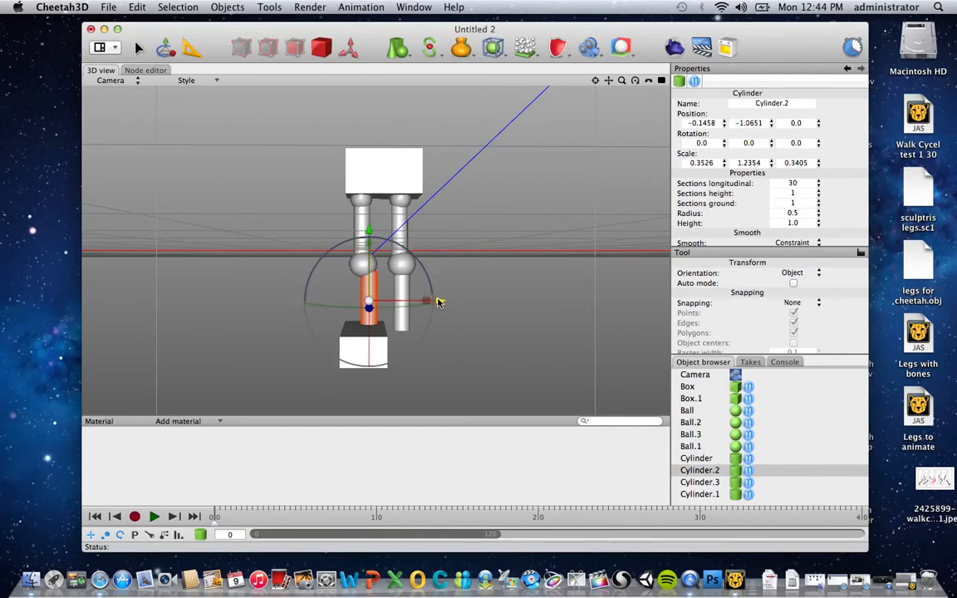
pyautogui.moveTo(440, 303); pyautogui.dragTo(433, 301)
pyautogui.click(380, 348)
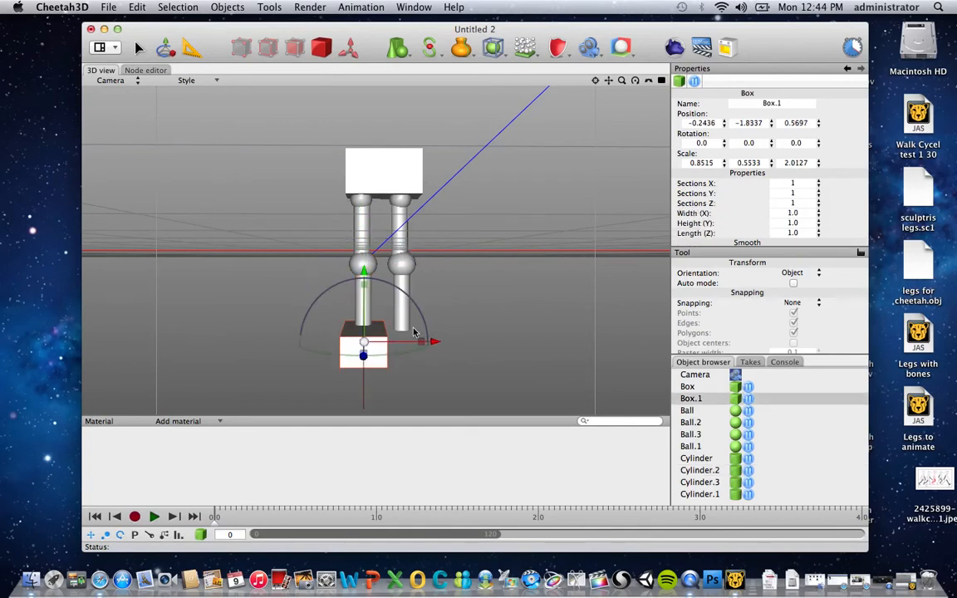
pyautogui.moveTo(434, 341); pyautogui.dragTo(430, 342)
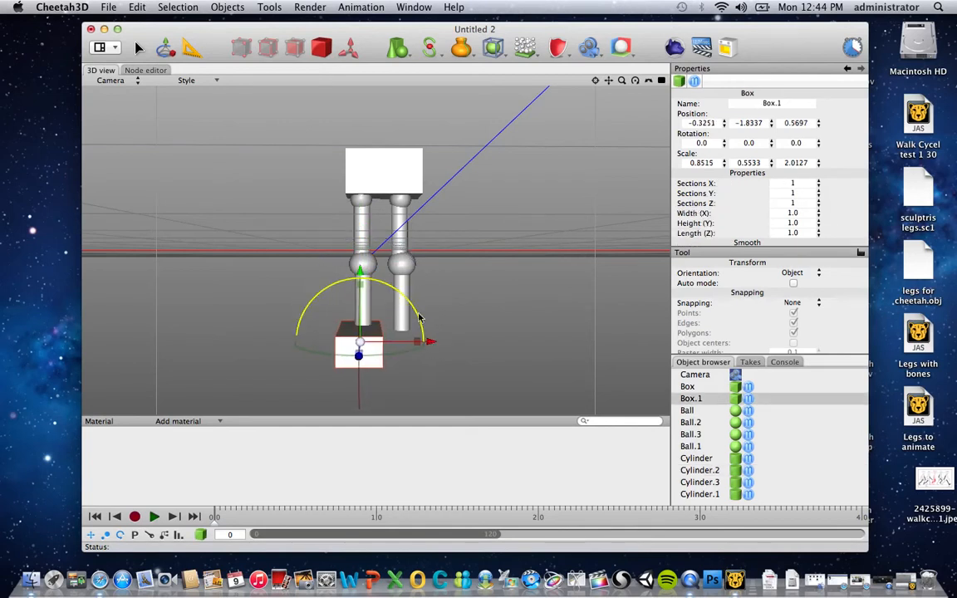
# Shift the footless leg's hip ball slightly outward and align its thigh cylinder beneath it at about X 0.61
pyautogui.click(400, 199)
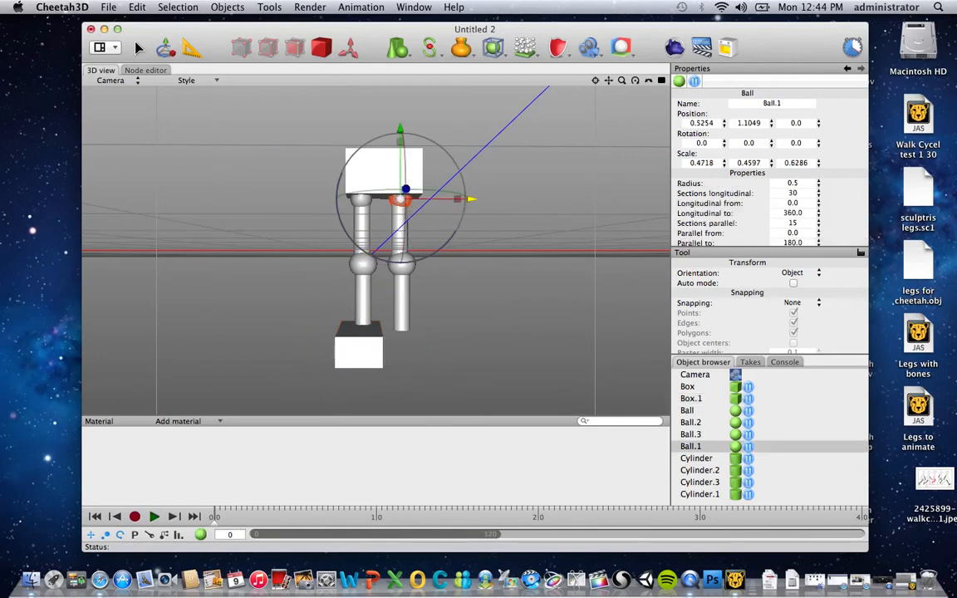
pyautogui.moveTo(470, 199); pyautogui.dragTo(474, 198)
pyautogui.click(397, 223)
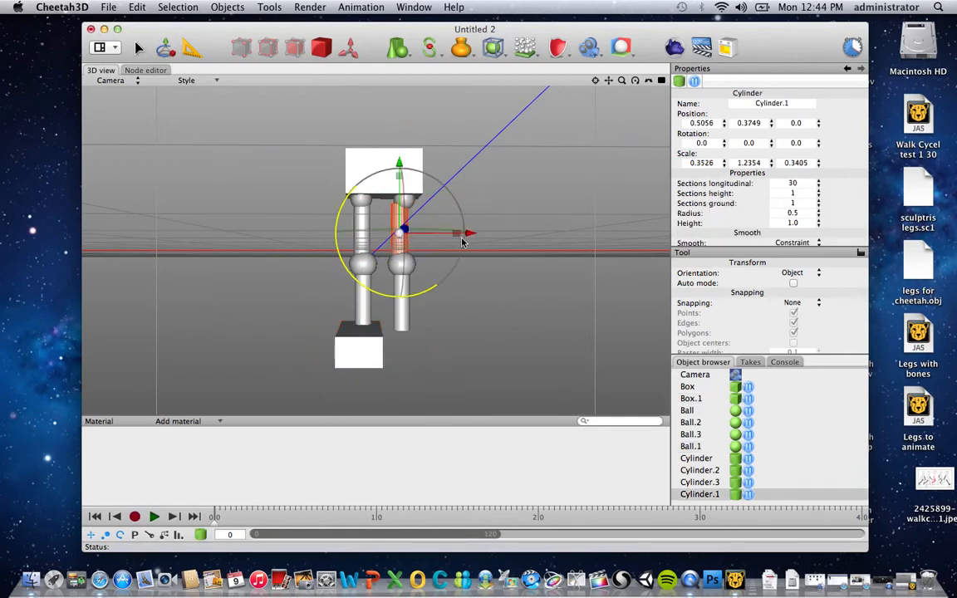
pyautogui.moveTo(477, 232); pyautogui.dragTo(475, 232)
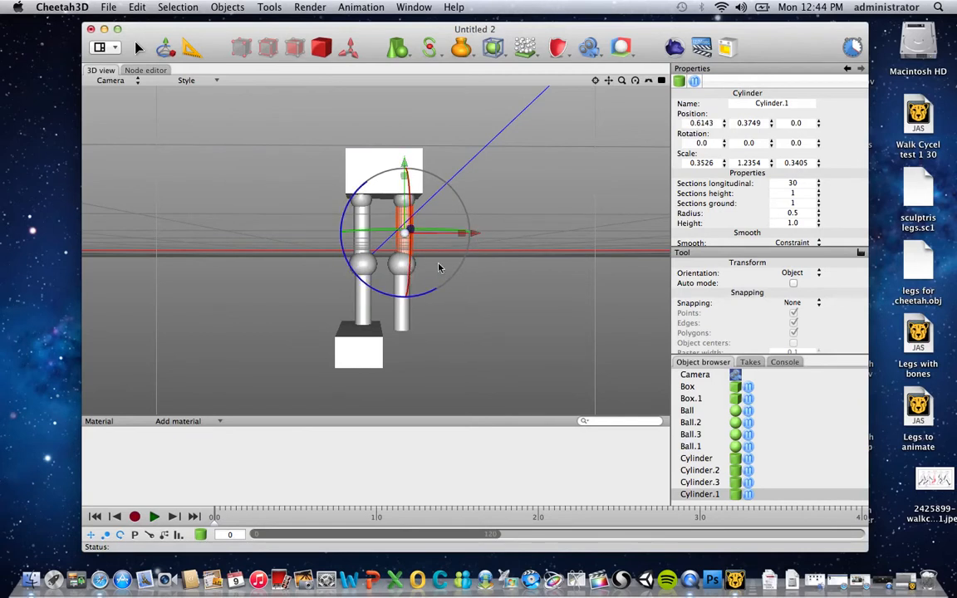
# Move the footless leg's knee ball to about X 0.59 and its shin cylinder to about X 0.58
pyautogui.click(399, 266)
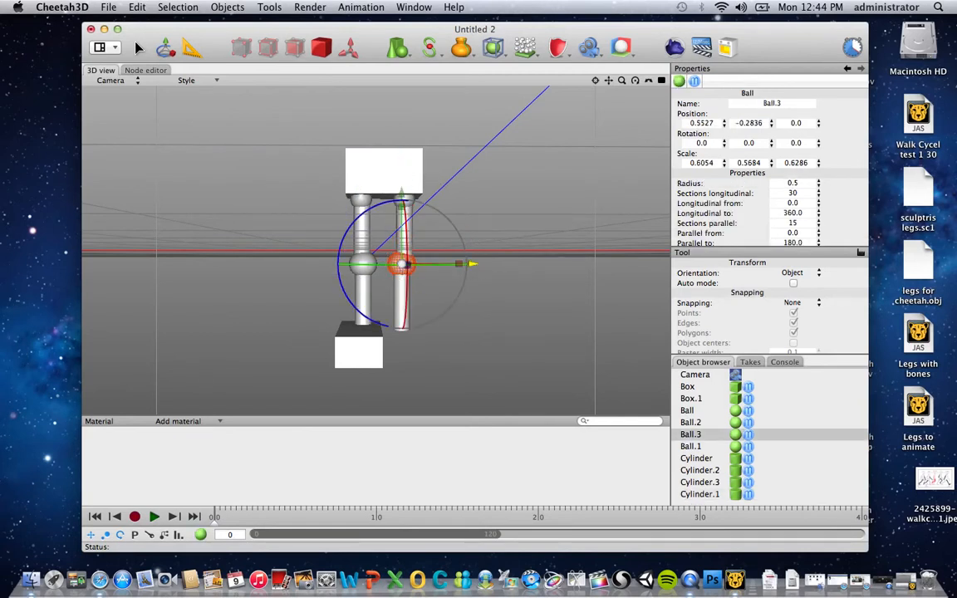
pyautogui.moveTo(456, 268); pyautogui.dragTo(476, 266)
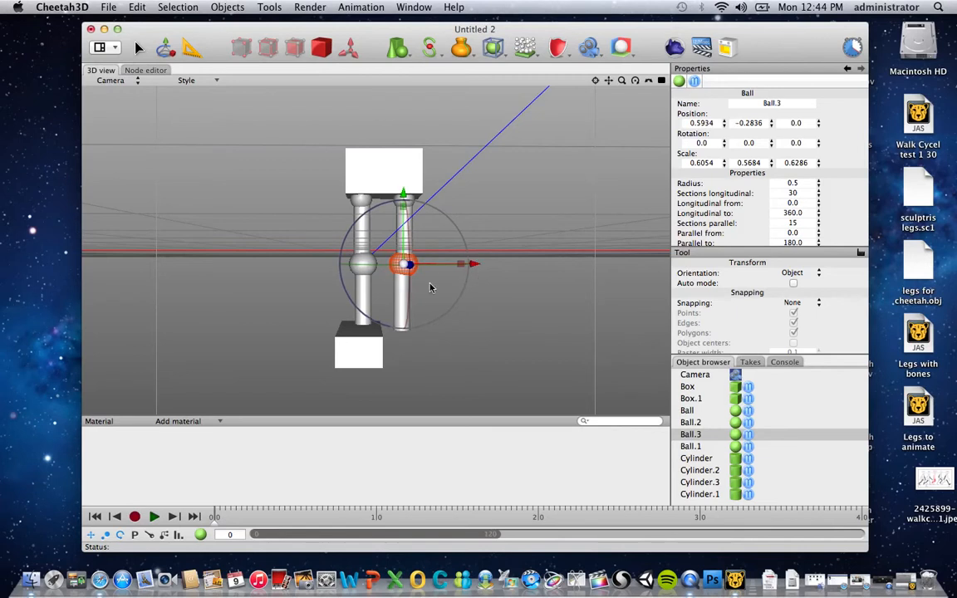
pyautogui.click(406, 300)
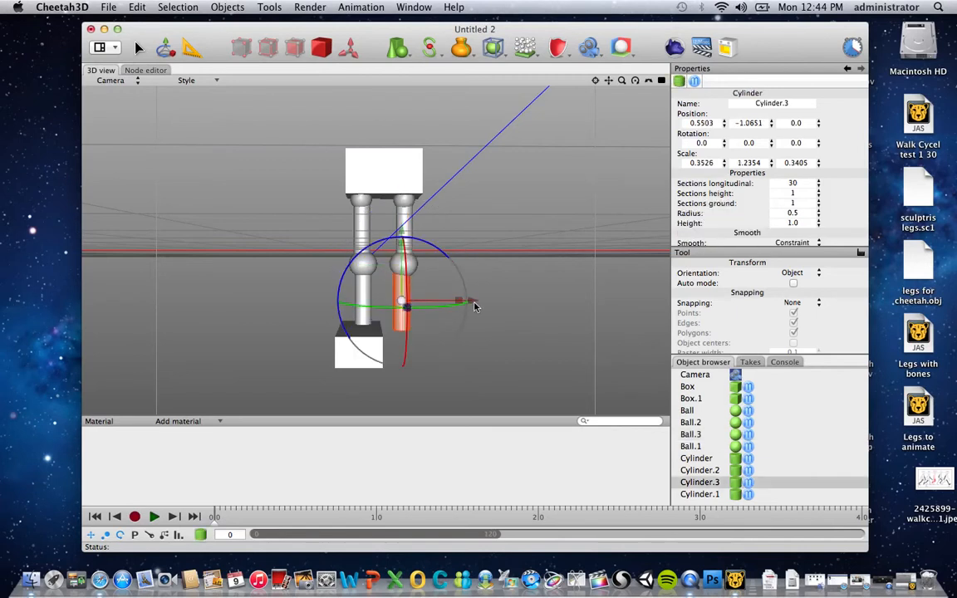
pyautogui.moveTo(473, 305); pyautogui.dragTo(480, 304)
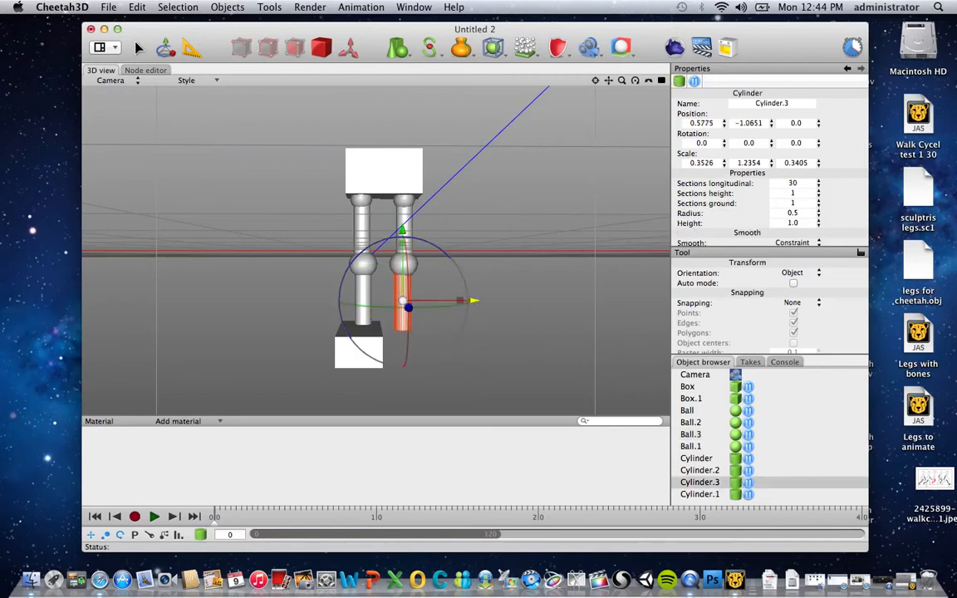
# Flatten the foot box to a Y scale of about 0.45 and raise it to about Y -1.79
pyautogui.moveTo(499, 304)
pyautogui.mouseDown(button='right')
pyautogui.moveTo(515, 358)
pyautogui.moveTo(456, 326)
pyautogui.moveTo(513, 262)
pyautogui.moveTo(534, 336)
pyautogui.moveTo(485, 336)
pyautogui.moveTo(474, 318)
pyautogui.moveTo(496, 296)
pyautogui.mouseUp(button='right')
pyautogui.click(345, 338)
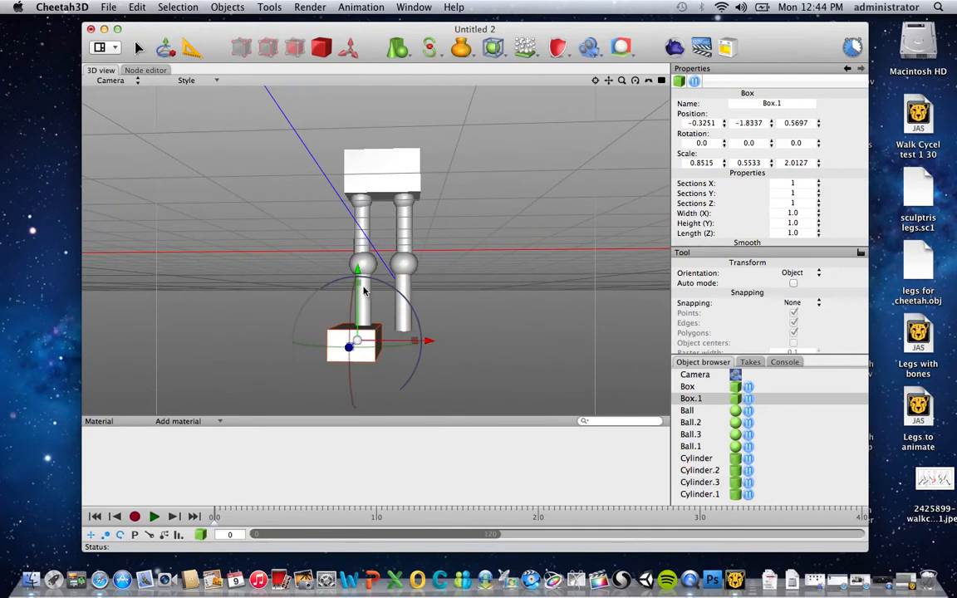
pyautogui.moveTo(357, 282); pyautogui.dragTo(367, 326)
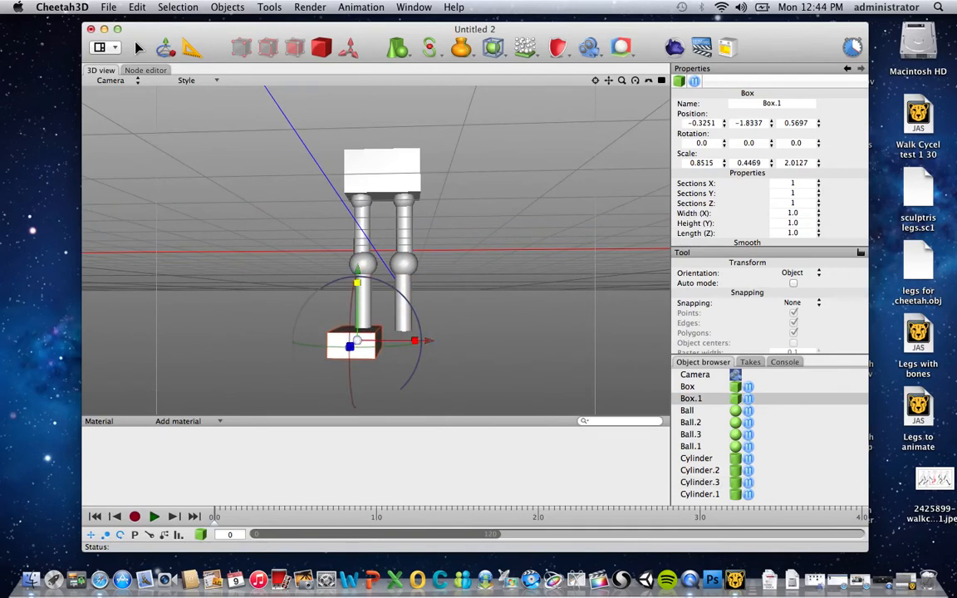
pyautogui.moveTo(357, 272)
pyautogui.mouseDown()
pyautogui.moveTo(357, 294)
pyautogui.moveTo(357, 268)
pyautogui.mouseUp()
pyautogui.press('super+z')
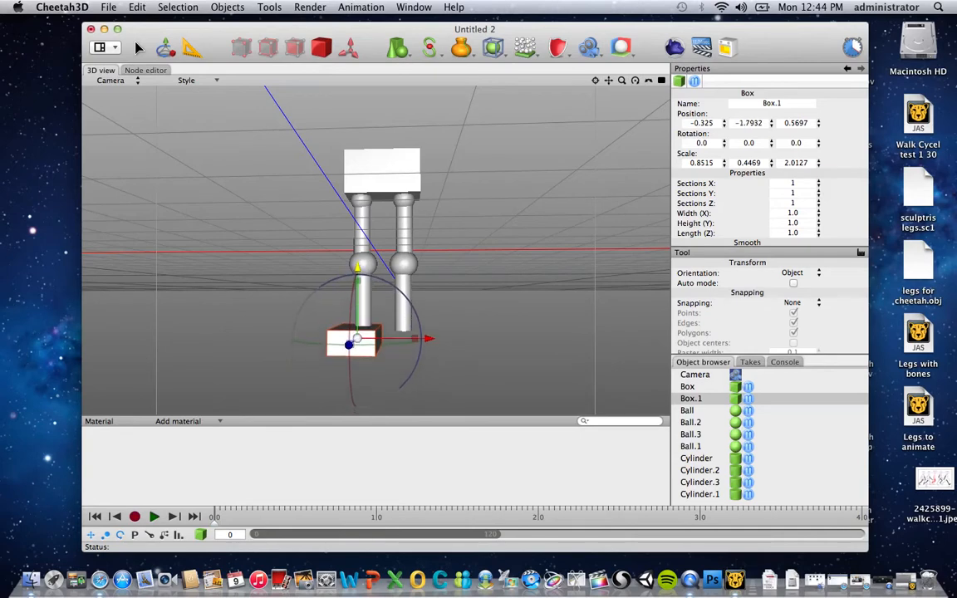
# Duplicate the foot box and place the copy under the other leg at about X 0.76
pyautogui.click(460, 291)
pyautogui.keyDown('alt'); pyautogui.moveTo(461, 294); pyautogui.dragTo(466, 343); pyautogui.keyUp('alt')
pyautogui.click(357, 344)
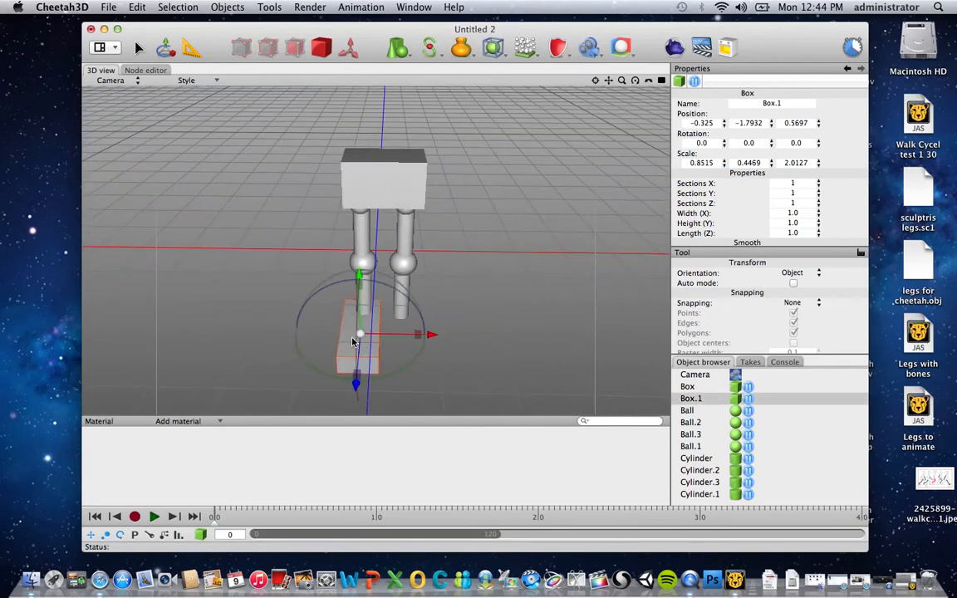
pyautogui.press('super+c')
pyautogui.press('super+v')
pyautogui.moveTo(421, 336); pyautogui.dragTo(467, 336)
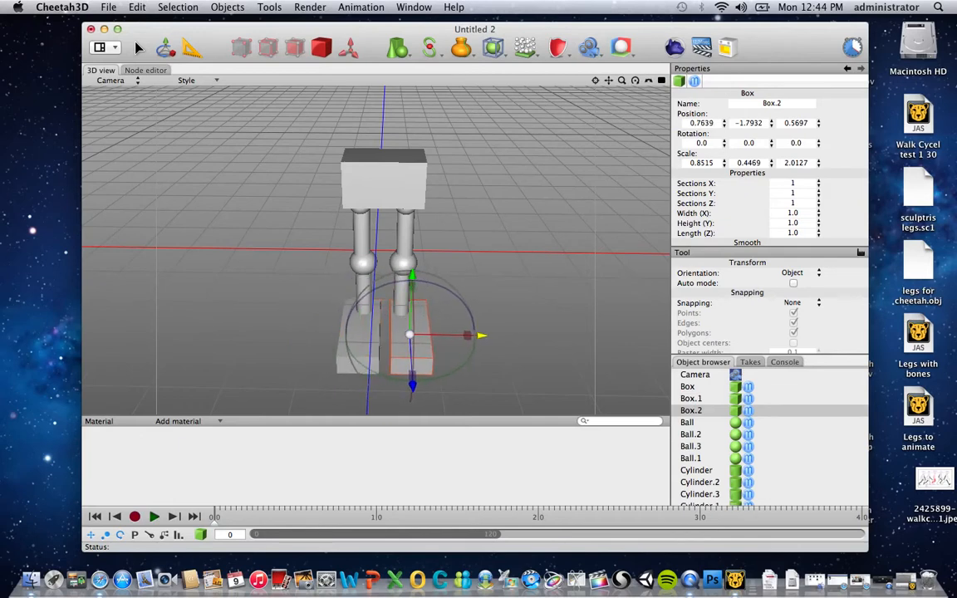
pyautogui.moveTo(555, 311); pyautogui.dragTo(556, 288, button='right')
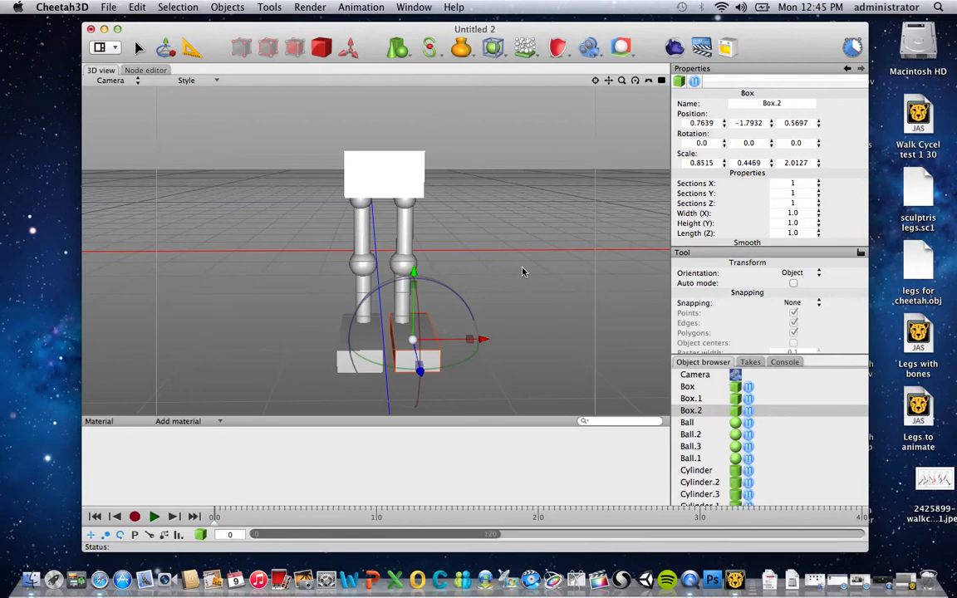
# Convert the hip box at the top of the legs into an editable polygon object
pyautogui.click(689, 387)
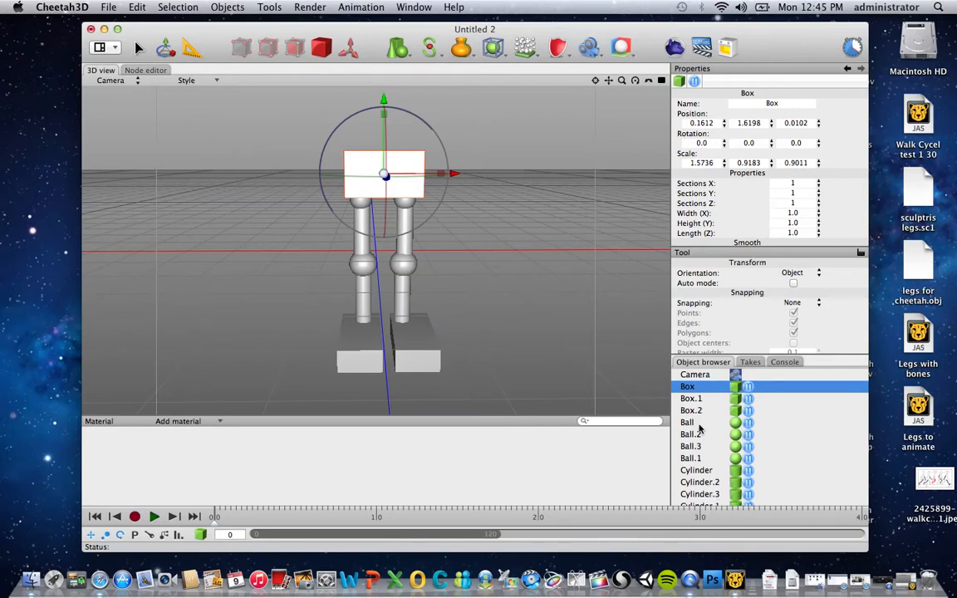
pyautogui.moveTo(697, 396)
pyautogui.mouseDown()
pyautogui.moveTo(697, 422)
pyautogui.moveTo(700, 386)
pyautogui.mouseUp()
pyautogui.doubleClick(735, 390)
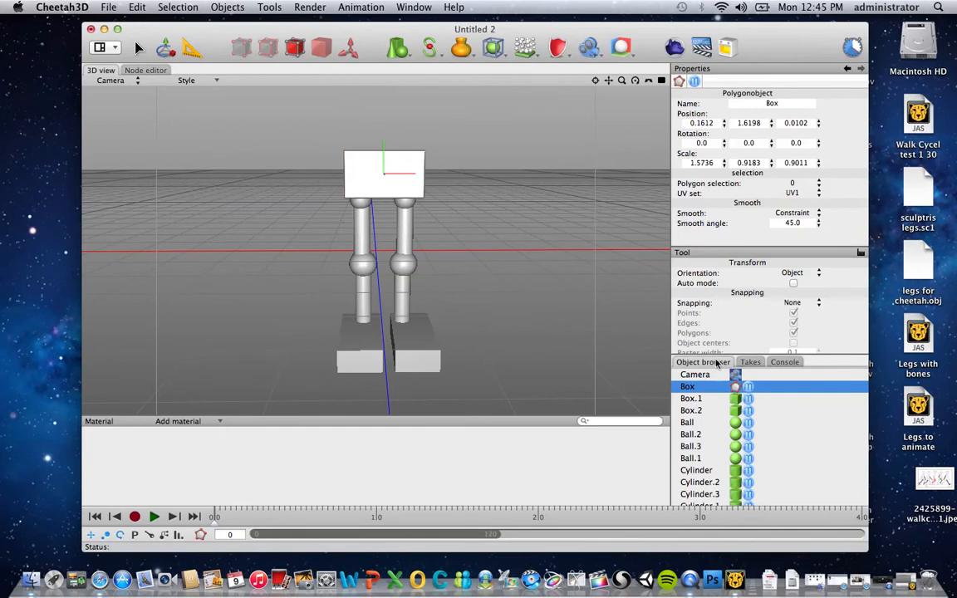
# Rename the hip box as "Legs Parent"
pyautogui.click(691, 398)
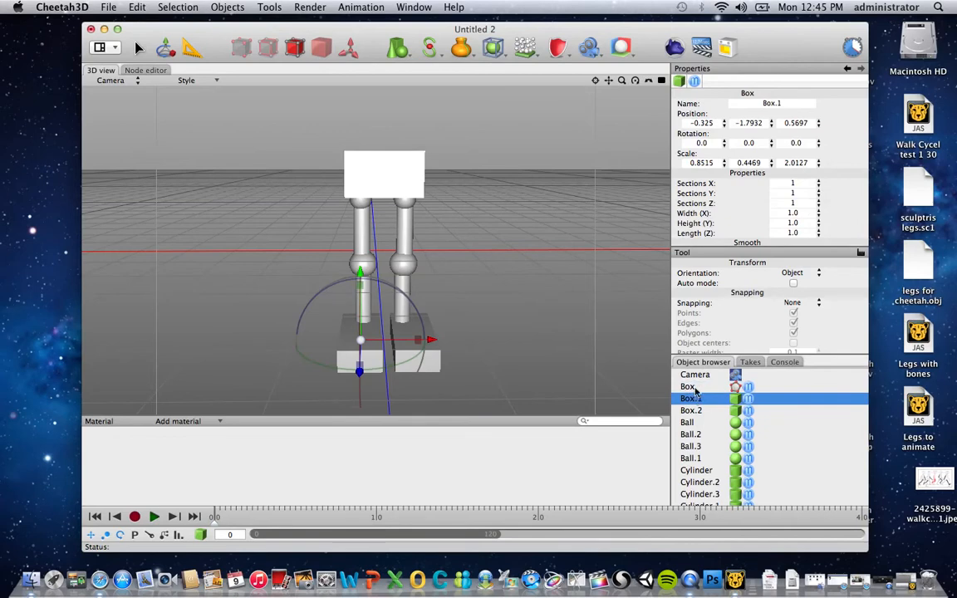
pyautogui.doubleClick(695, 386)
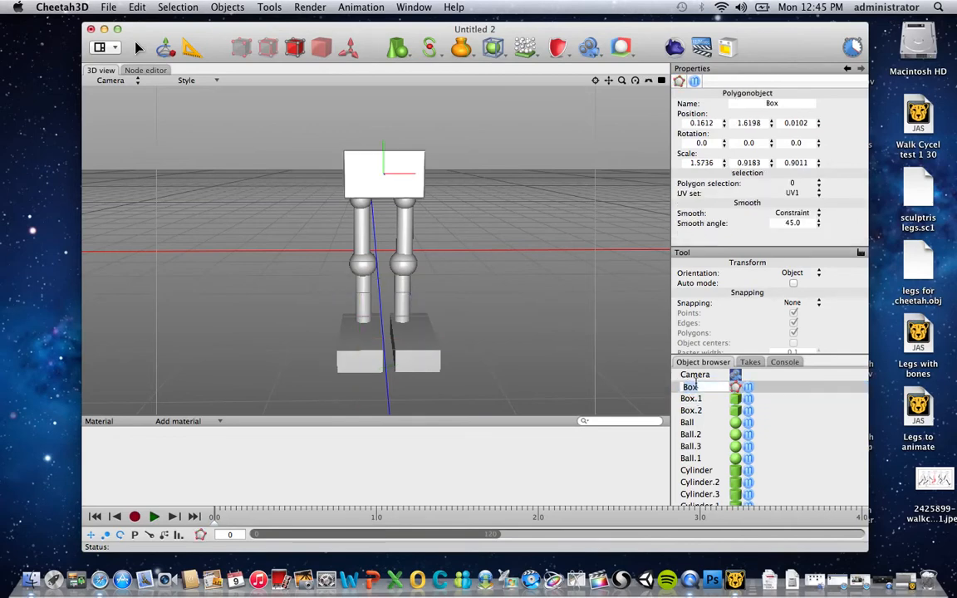
pyautogui.write('Legs Parent')
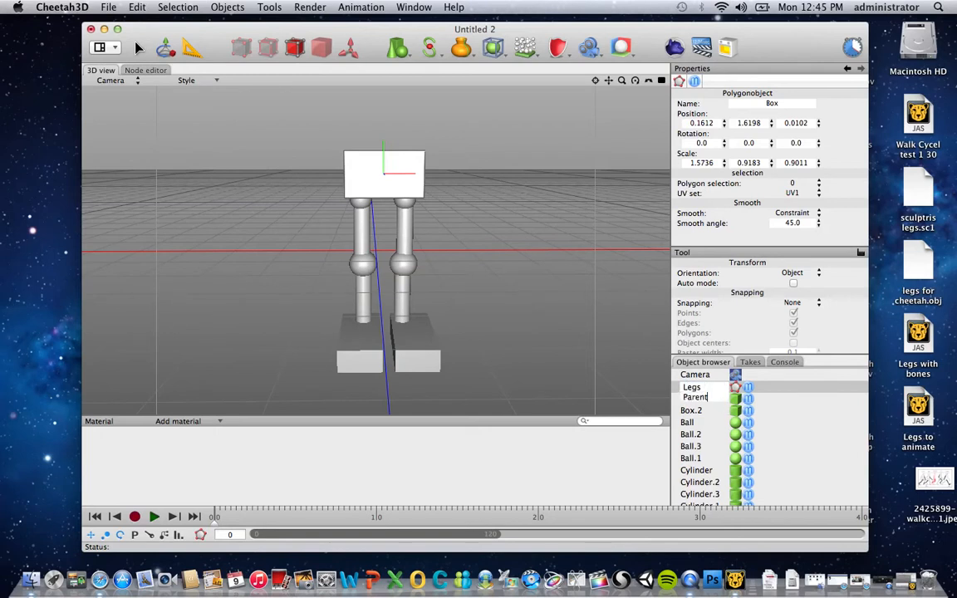
pyautogui.press('Return')
# Make all the foot boxes, joint balls and leg cylinders, from Box.1 to Cylinder.1, children of Legs Parent
pyautogui.click(687, 422)
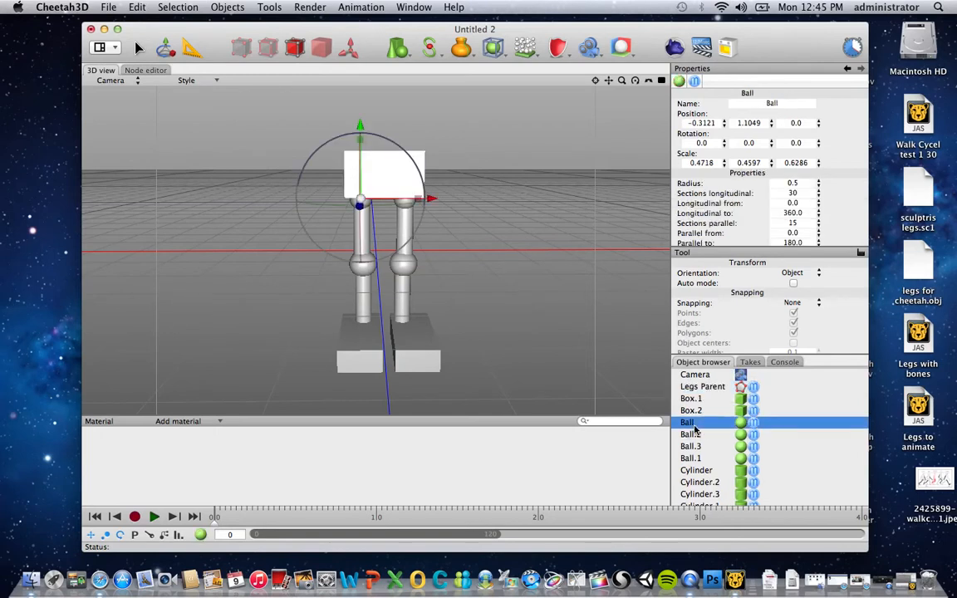
pyautogui.click(710, 387)
pyautogui.click(706, 398)
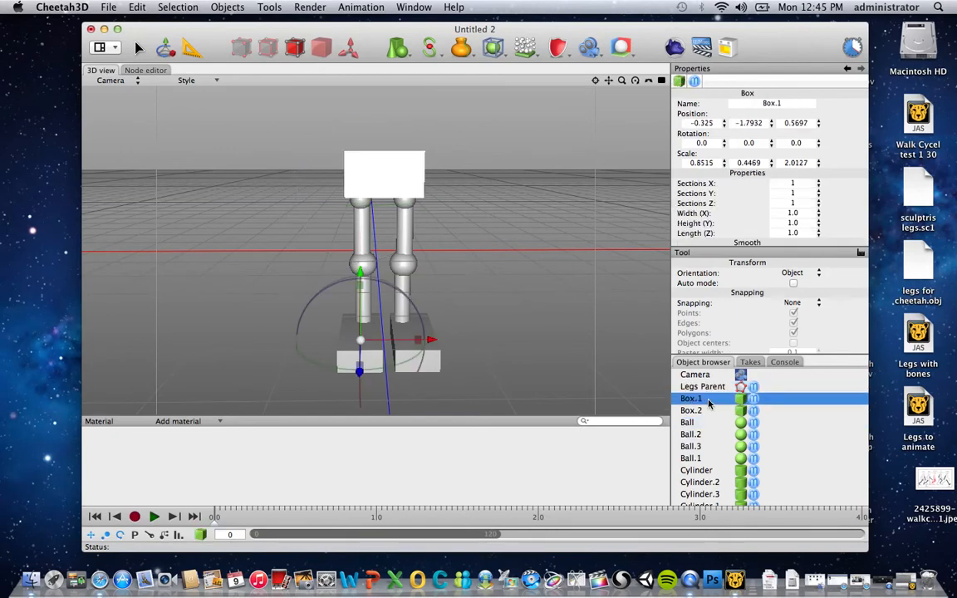
pyautogui.keyDown('shift'); pyautogui.click(706, 412); pyautogui.keyUp('shift')
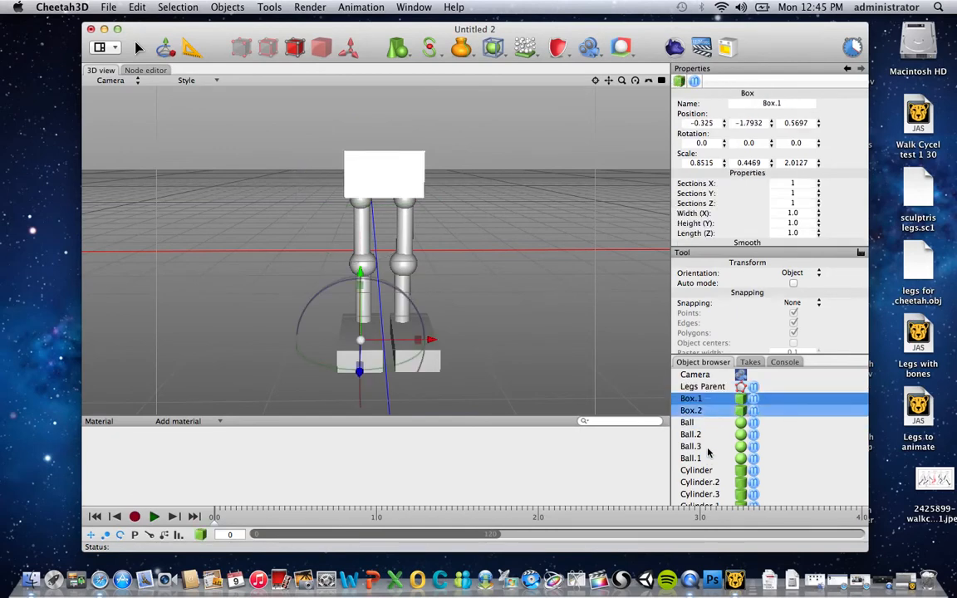
pyautogui.scroll(-2, 710, 465)
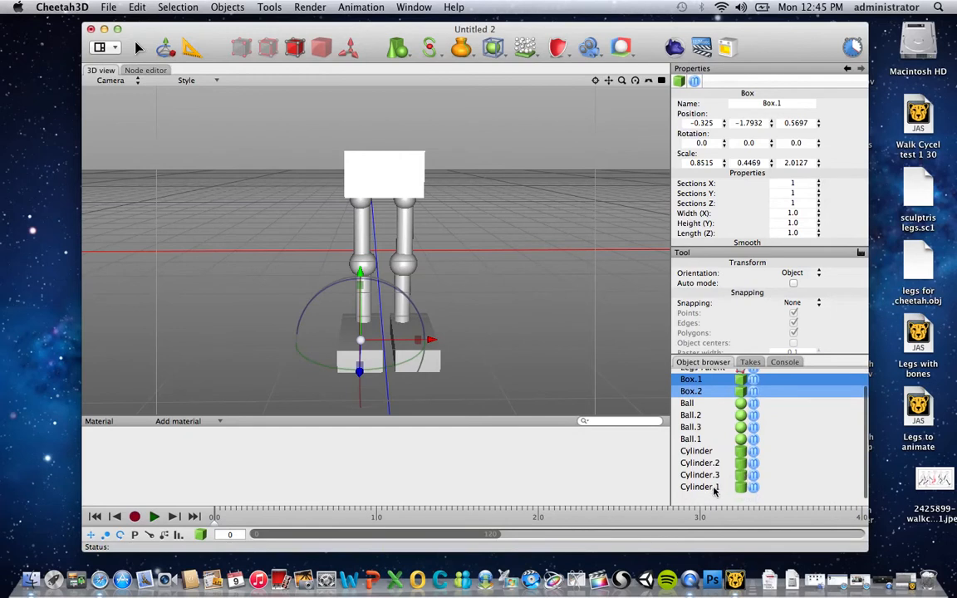
pyautogui.keyDown('shift'); pyautogui.click(713, 487); pyautogui.keyUp('shift')
pyautogui.scroll(2, 797, 440)
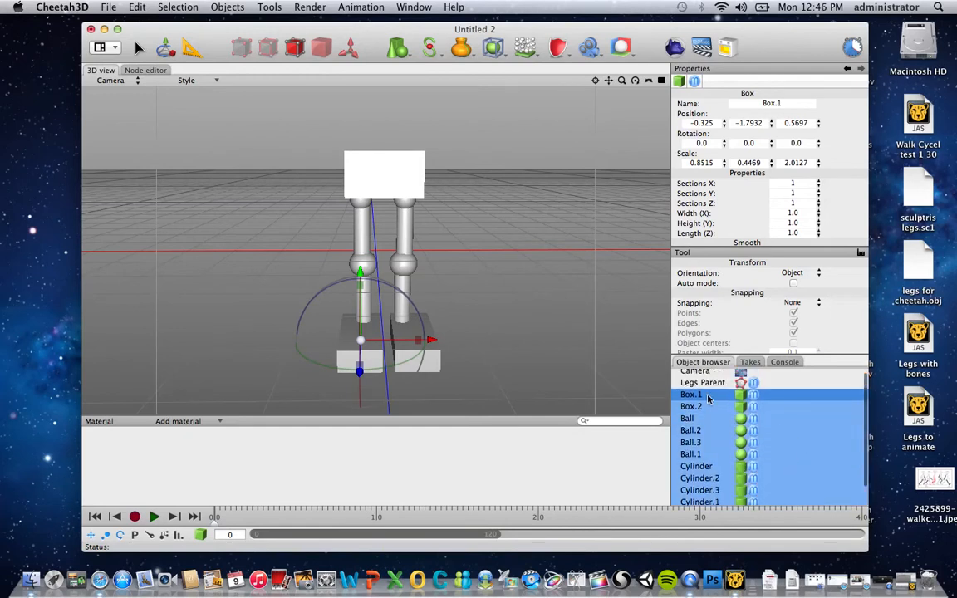
pyautogui.click(705, 397)
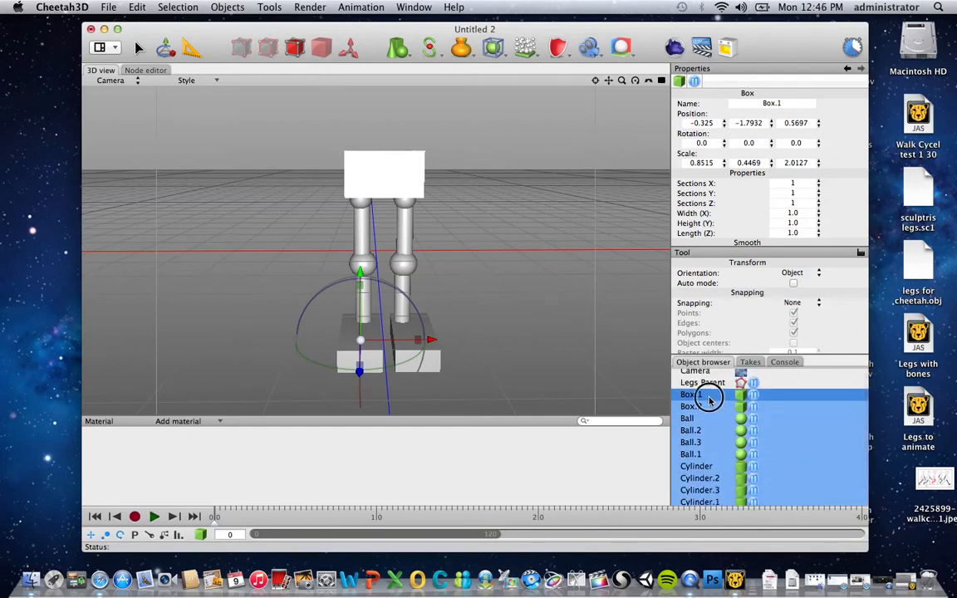
pyautogui.scroll(-1, 712, 476)
pyautogui.keyDown('shift'); pyautogui.click(707, 489); pyautogui.keyUp('shift')
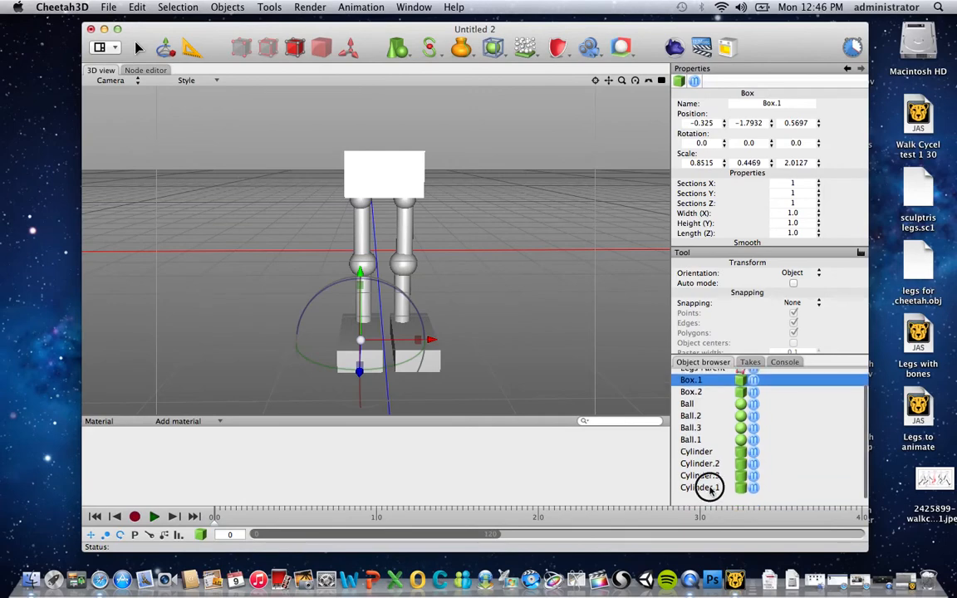
pyautogui.scroll(2, 711, 492)
pyautogui.moveTo(705, 398); pyautogui.dragTo(705, 388)
pyautogui.click(678, 386)
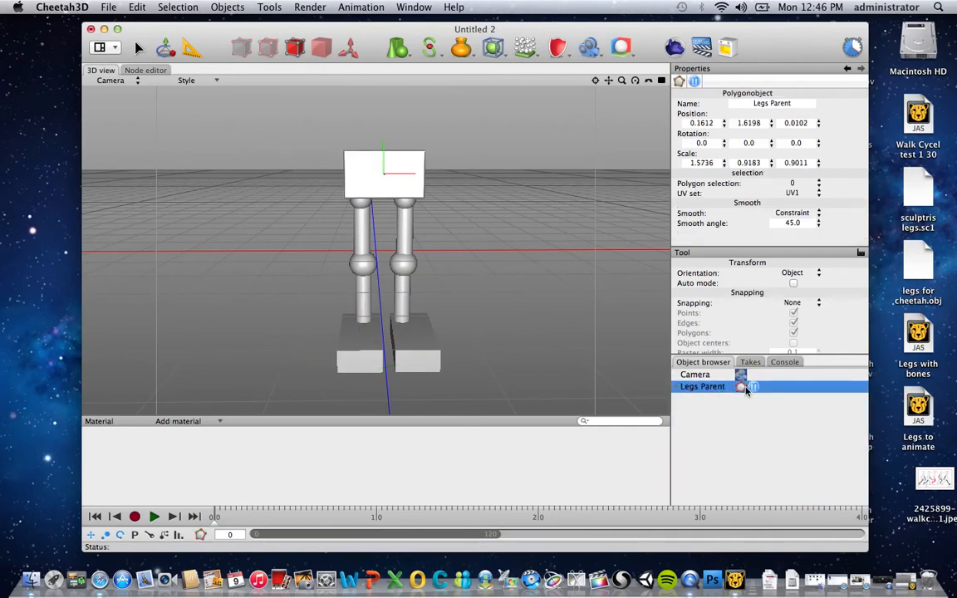
# Merge the child parts into the Legs Parent mesh with Import Children and remove the separate child objects
pyautogui.click(676, 388)
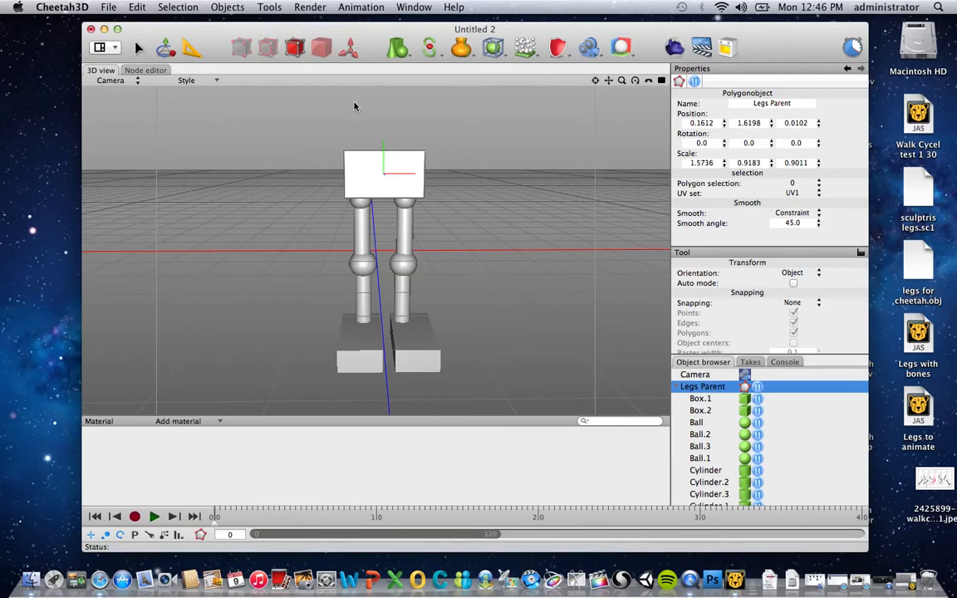
pyautogui.click(269, 7)
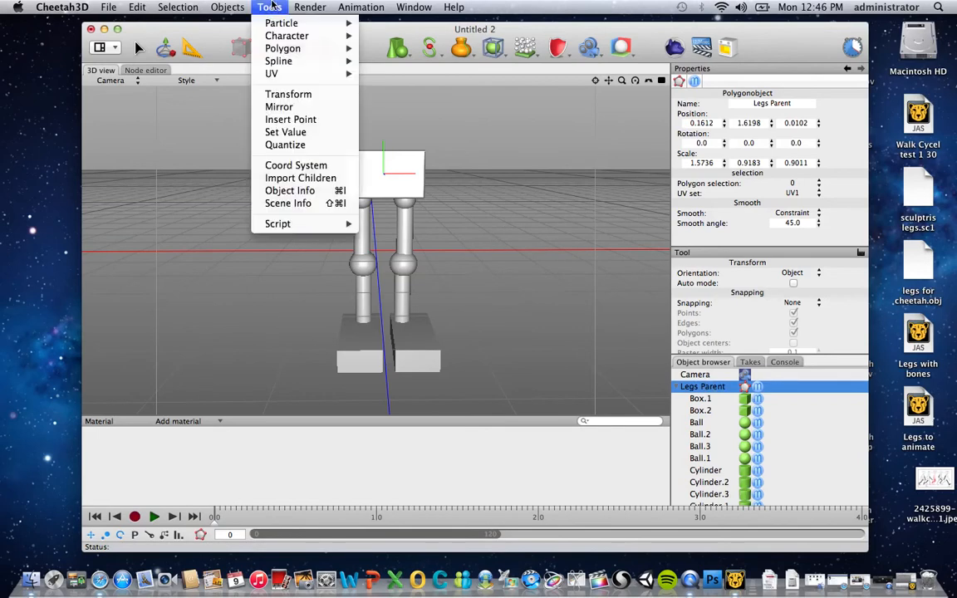
pyautogui.click(300, 179)
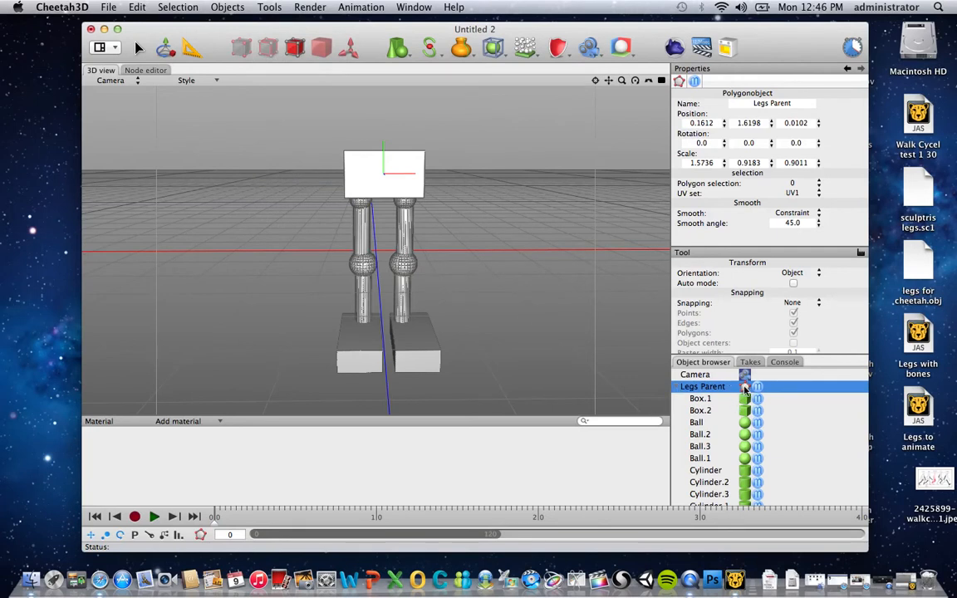
pyautogui.doubleClick(745, 388)
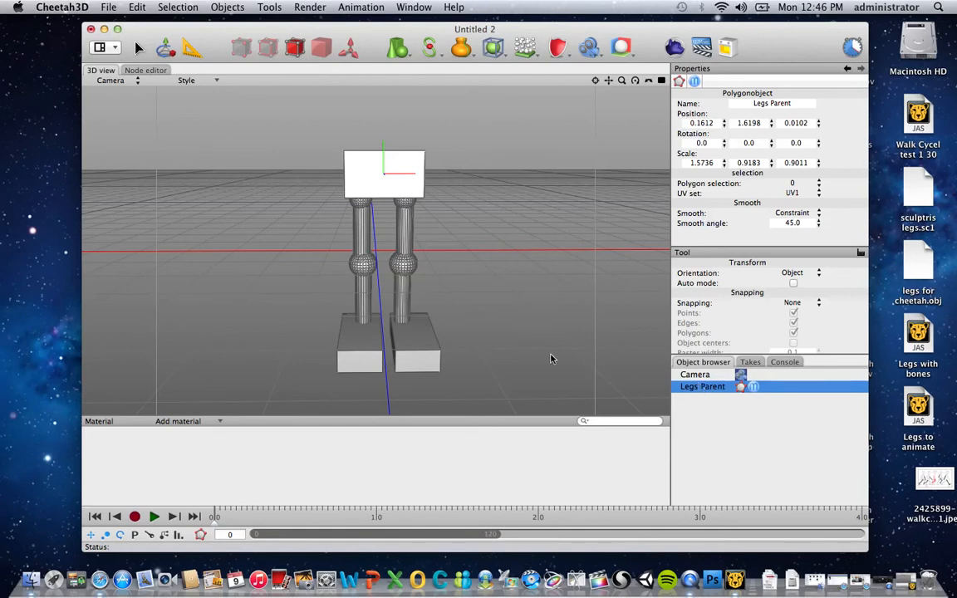
# Save the scene to the Desktop as "Legsbuild demo" in jas format
pyautogui.click(109, 7)
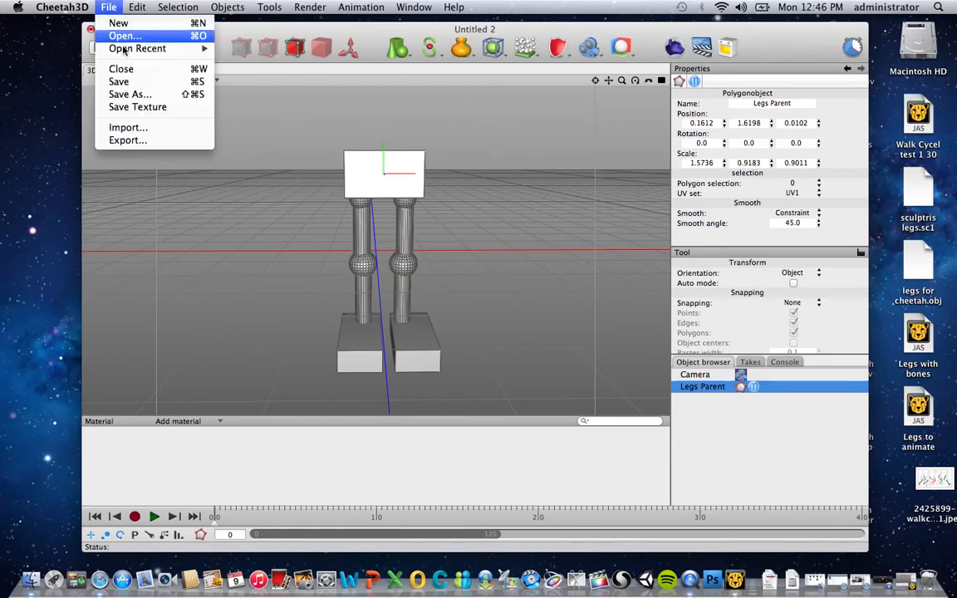
pyautogui.click(133, 93)
pyautogui.write('Legs')
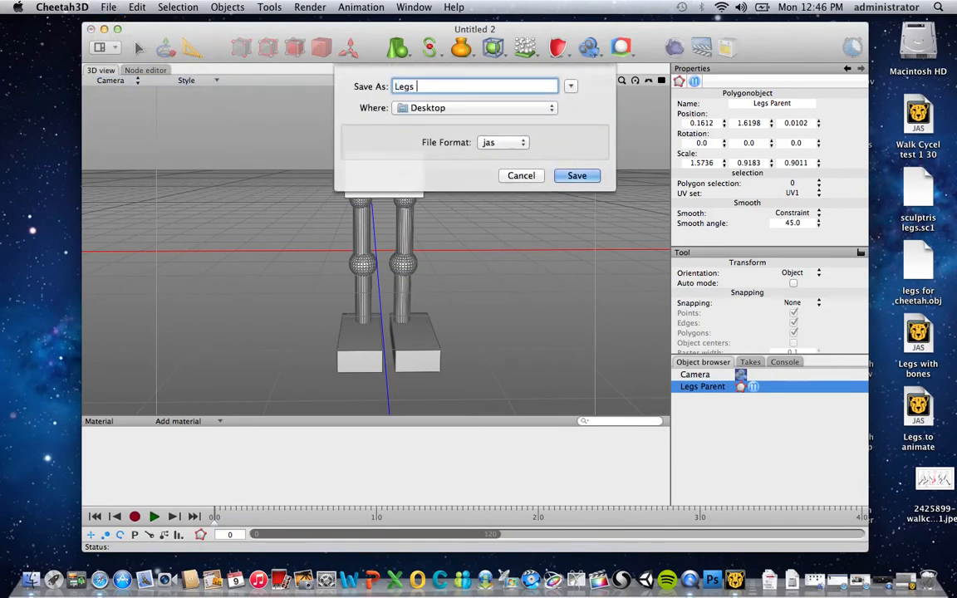
pyautogui.press('BackSpace')
pyautogui.write('build demo')
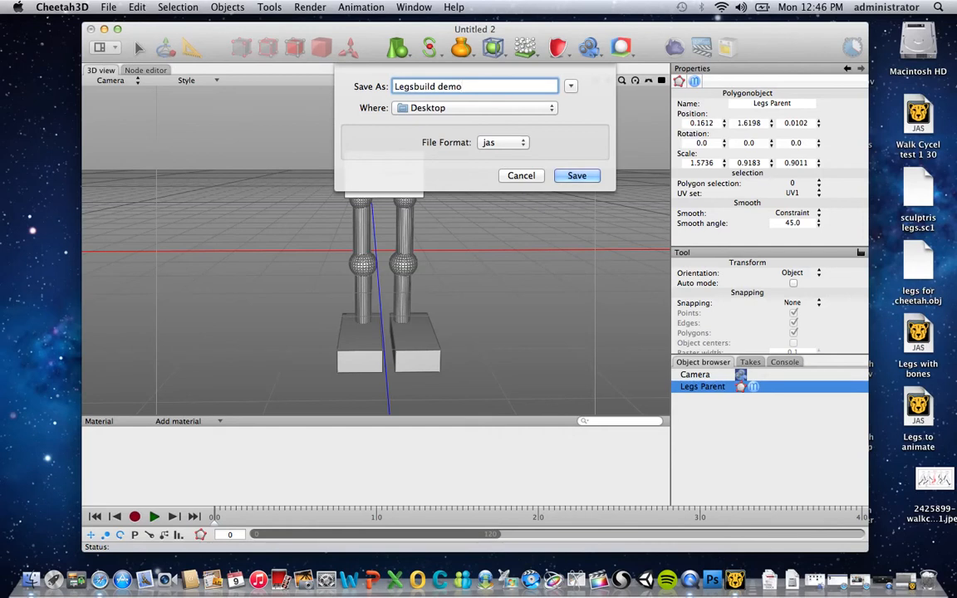
pyautogui.click(567, 180)
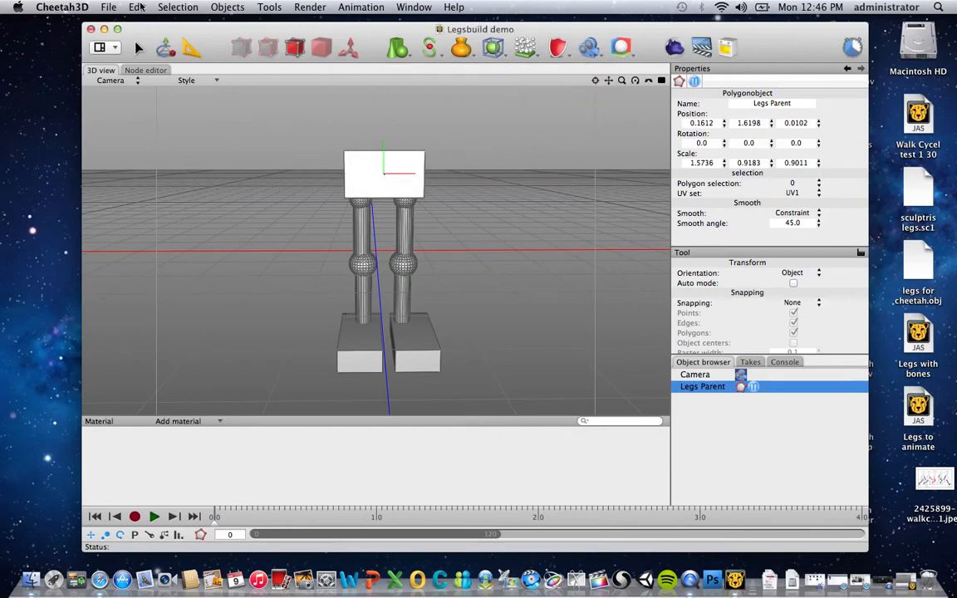
# Export the model to the Desktop as "Legsbuild demo" in obj format
pyautogui.click(108, 8)
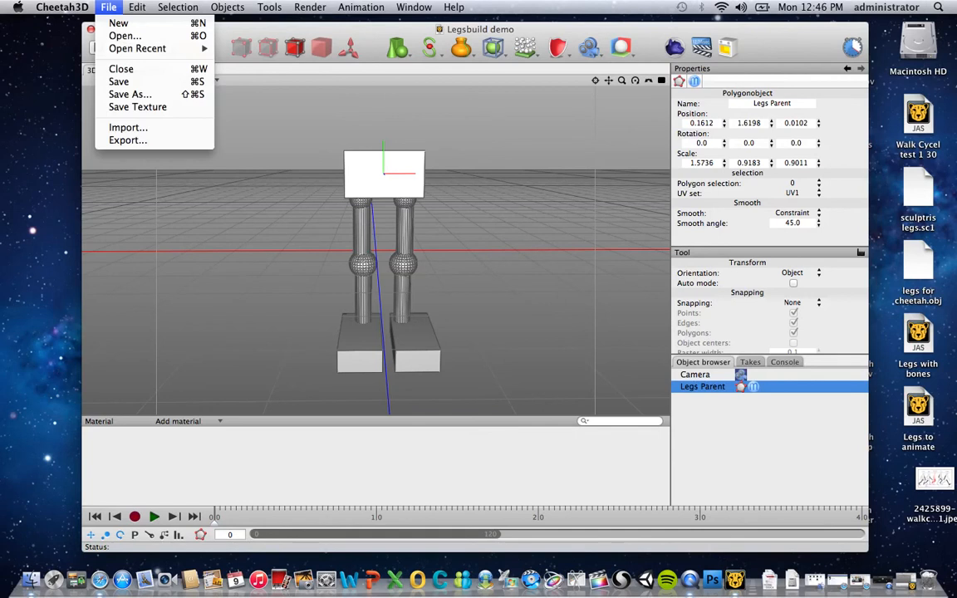
pyautogui.click(127, 140)
pyautogui.click(484, 144)
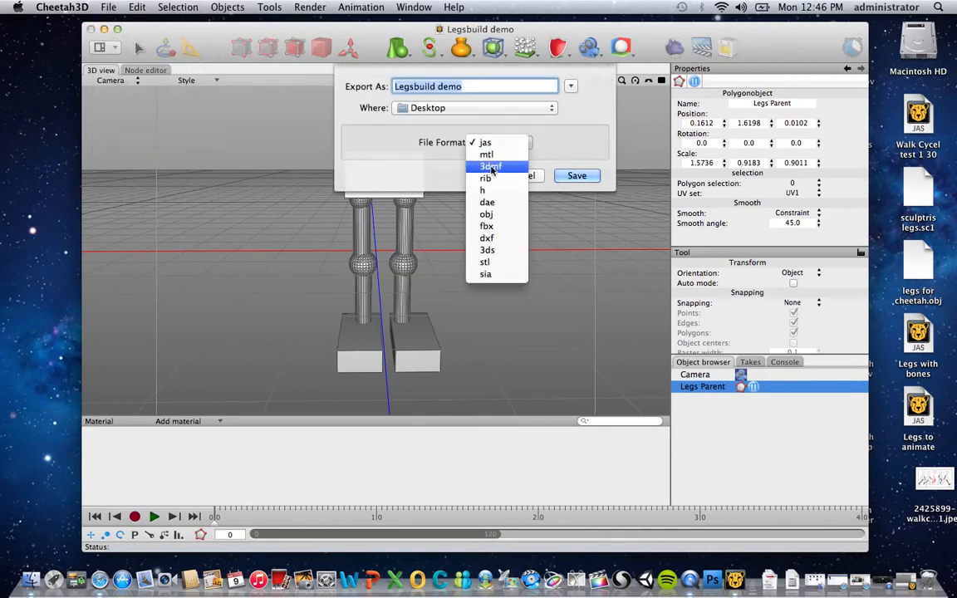
pyautogui.click(491, 215)
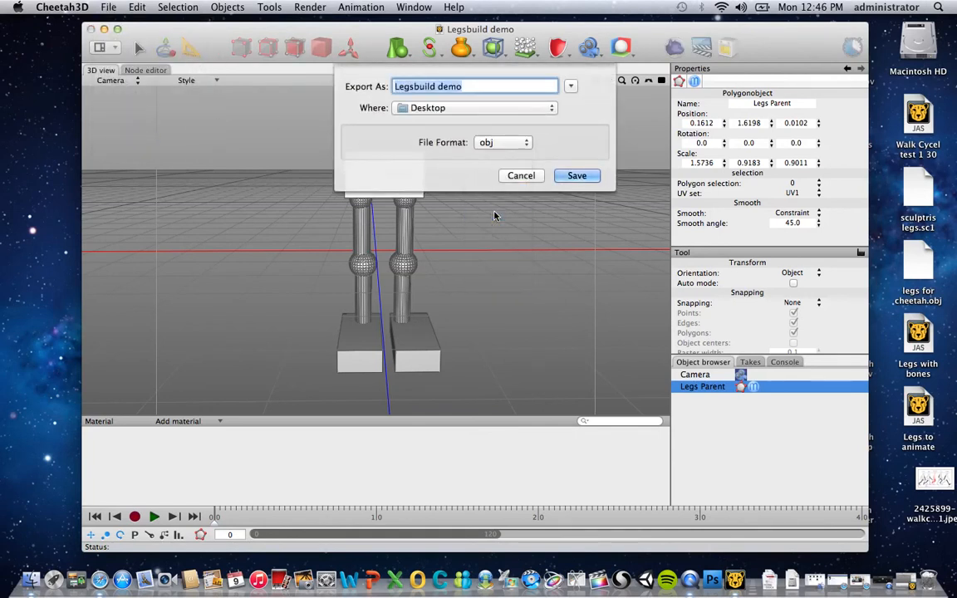
pyautogui.click(469, 87)
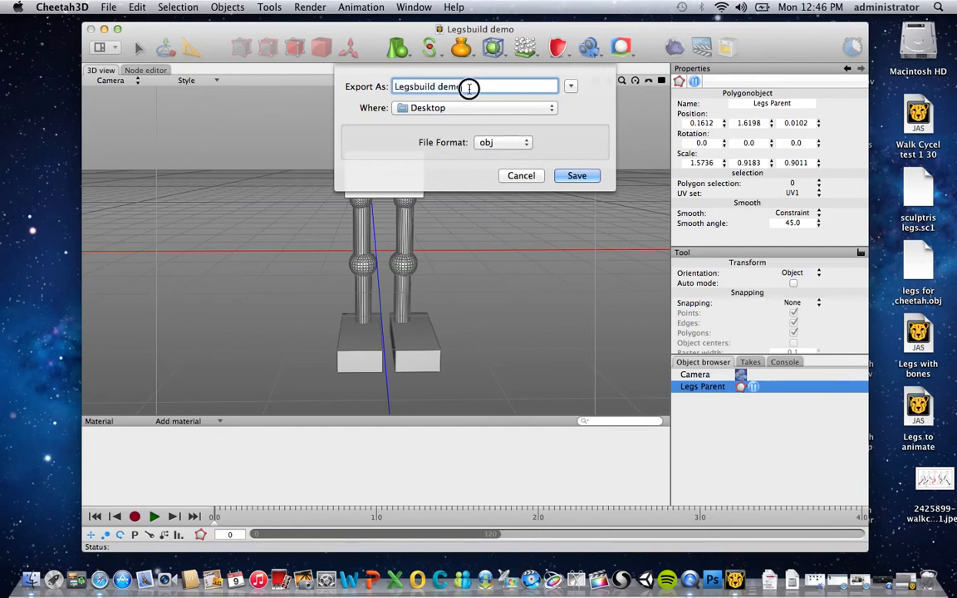
pyautogui.click(573, 176)
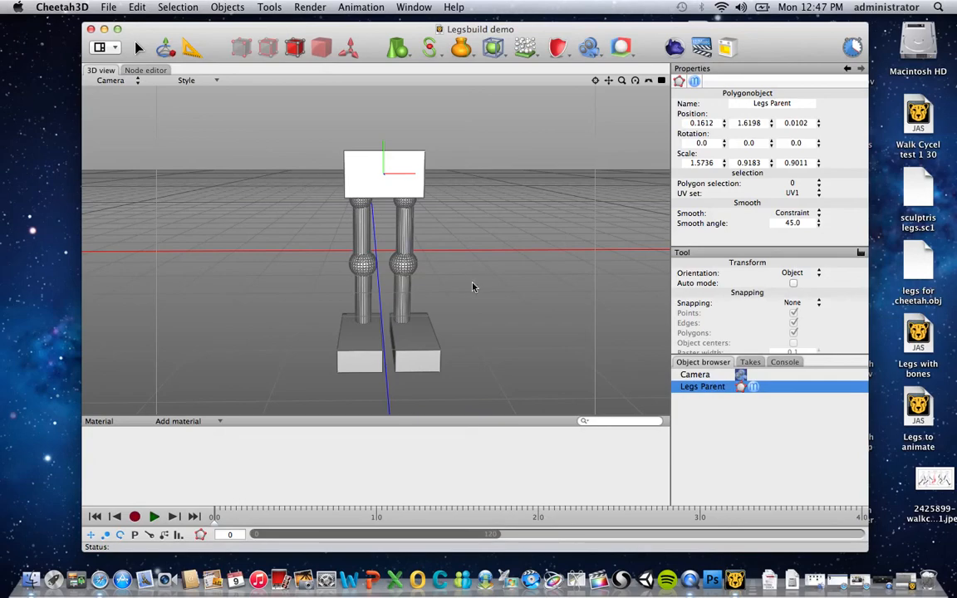
pyautogui.keyDown('alt'); pyautogui.moveTo(496, 269); pyautogui.dragTo(439, 259); pyautogui.keyUp('alt')
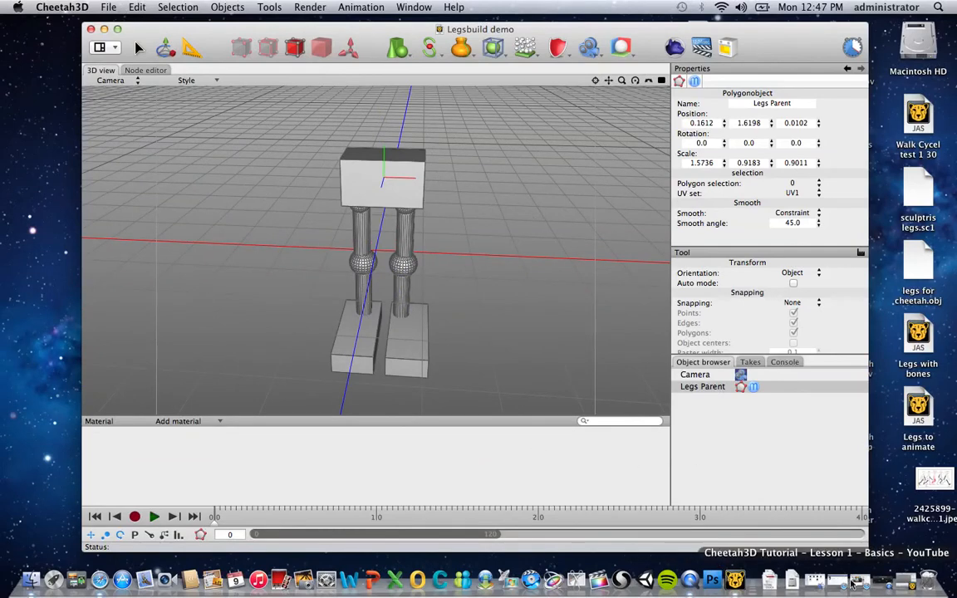
pyautogui.rightClick(689, 579)
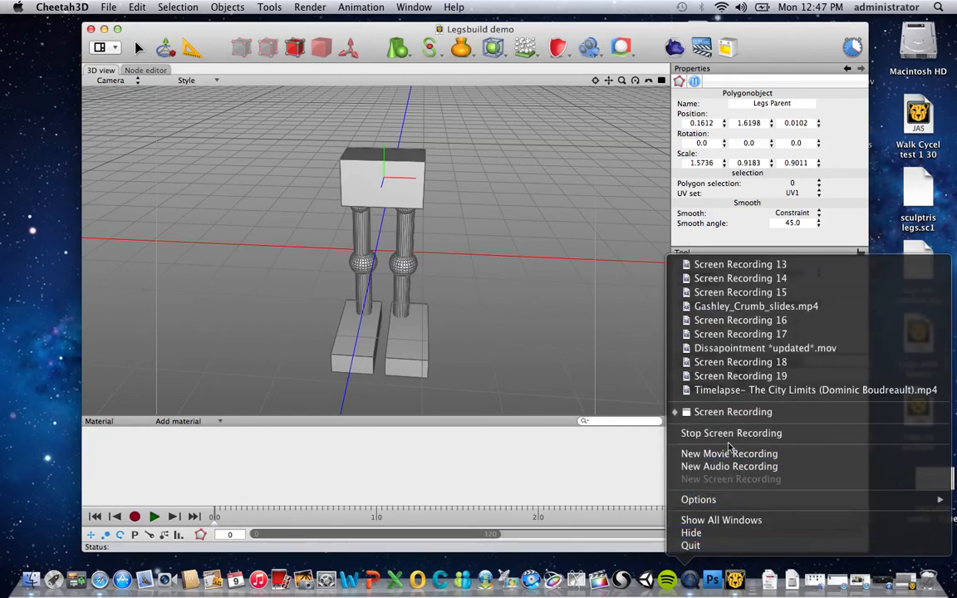